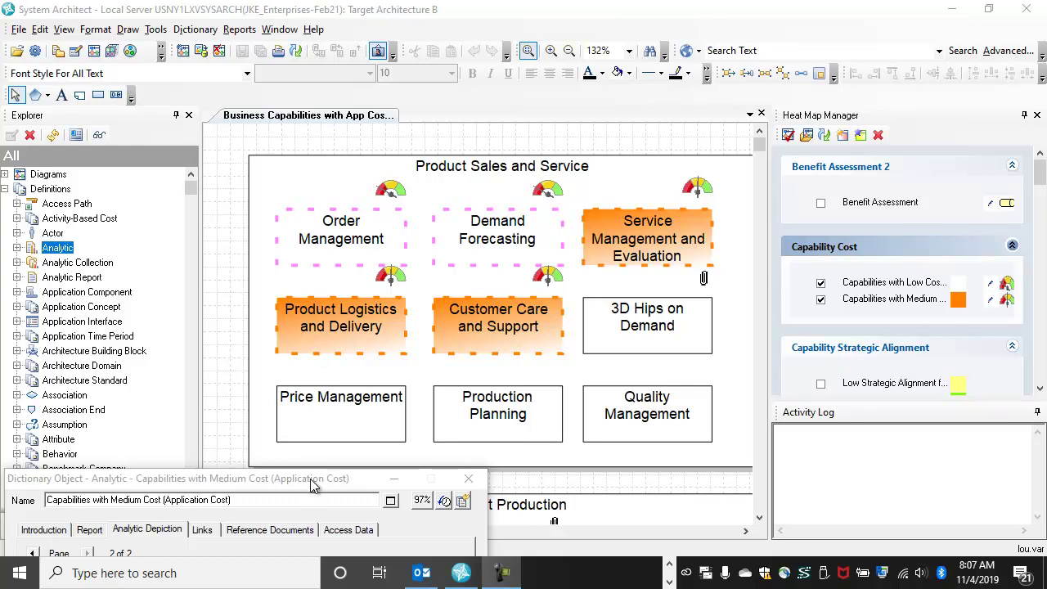
- Open the medium-cost analytic's report definition and its query levels for editing
{"action": "left_click_drag", "start_coordinate": [311, 486], "coordinate": [406, 122]}
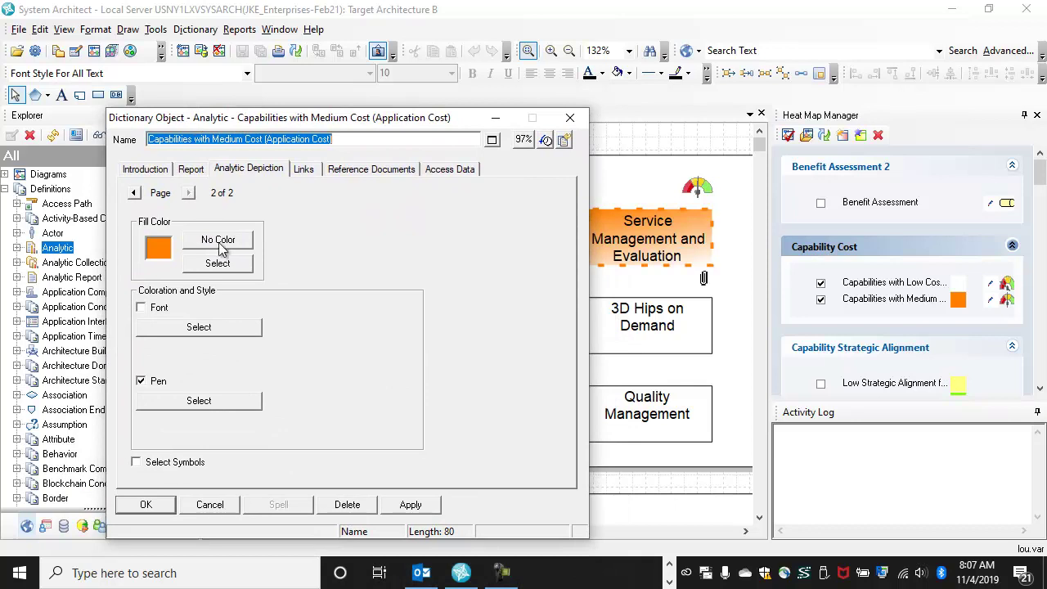
{"action": "left_click", "coordinate": [134, 192]}
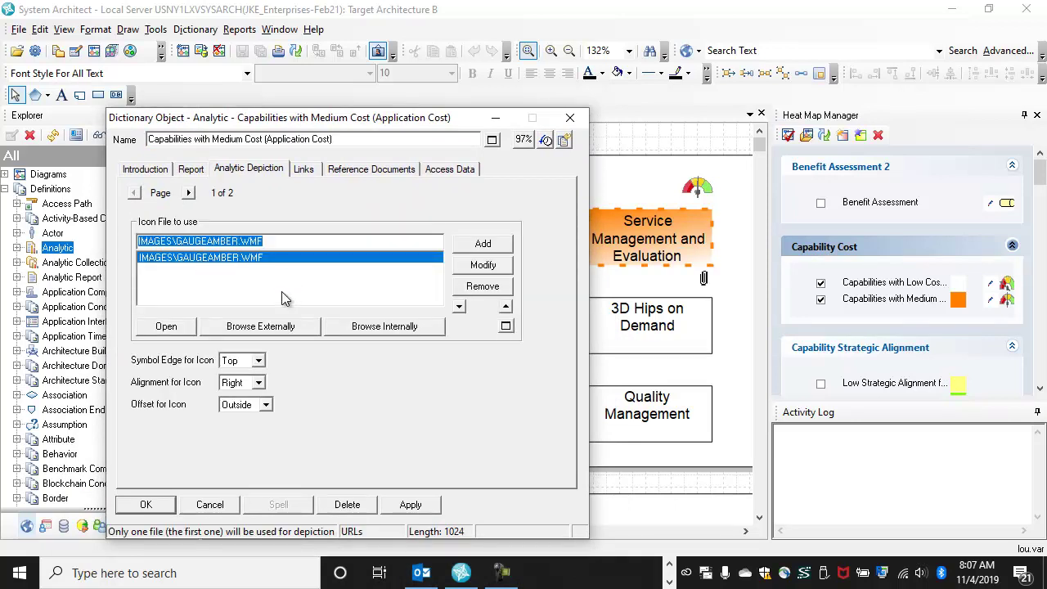
{"action": "left_click", "coordinate": [193, 169]}
{"action": "left_click", "coordinate": [168, 245]}
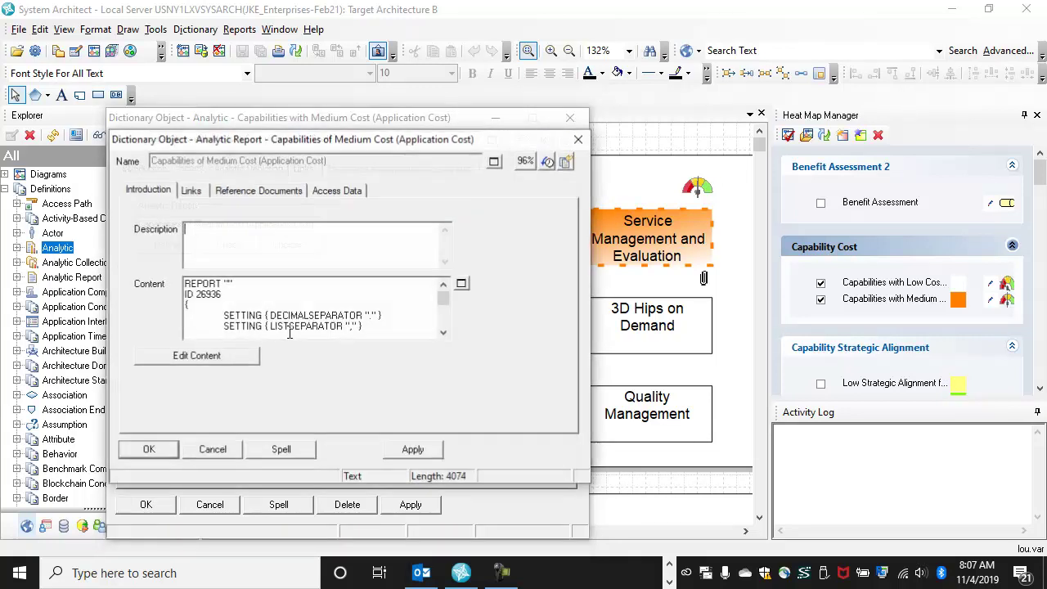
{"action": "left_click", "coordinate": [244, 357]}
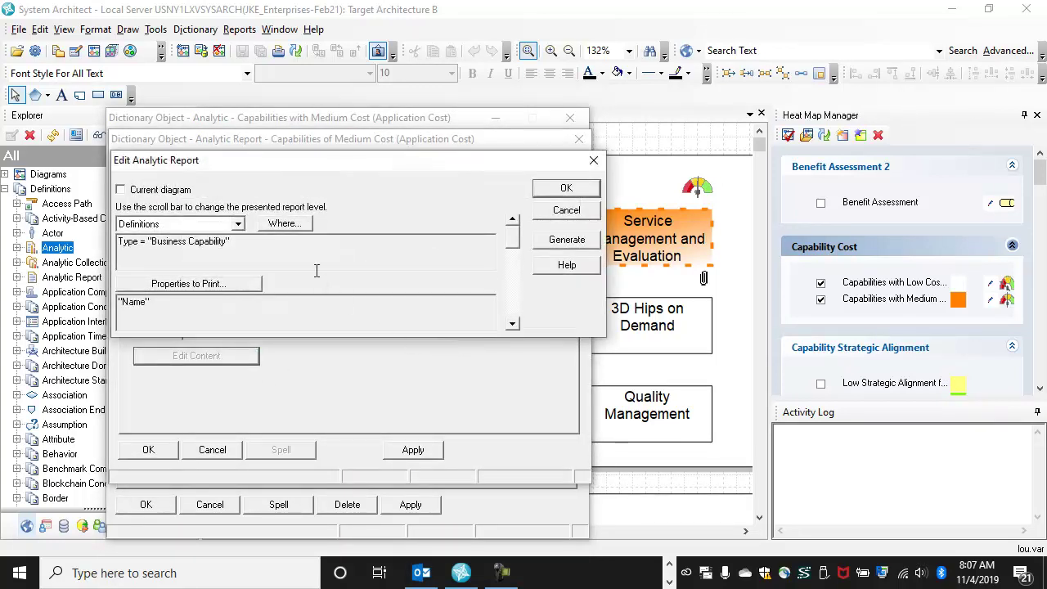
- Step through the Business Service and Application Component cost levels, then close the dialogs
{"action": "left_click", "coordinate": [513, 322]}
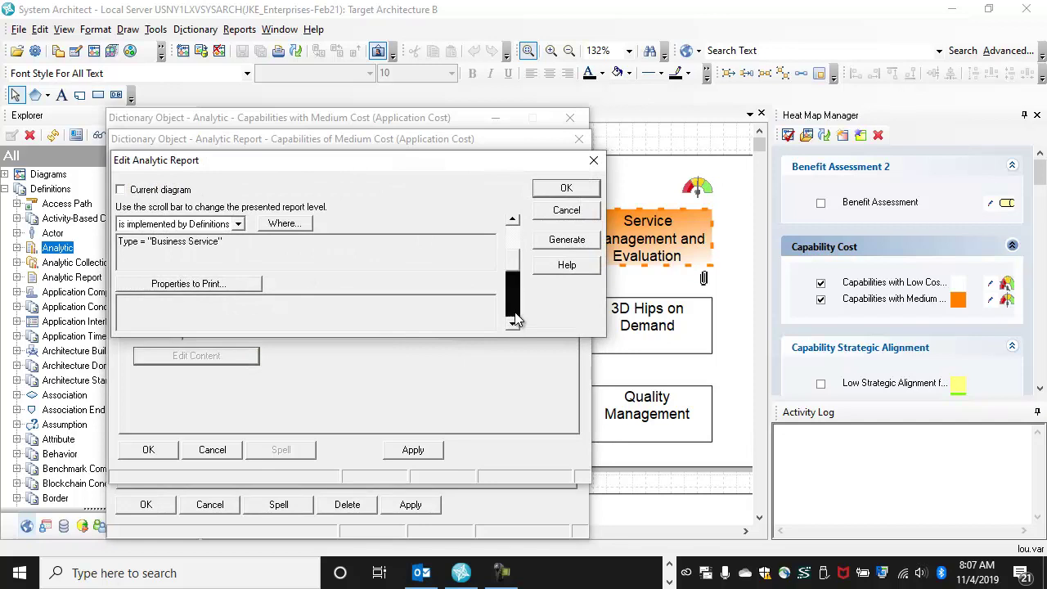
{"action": "left_click", "coordinate": [513, 322]}
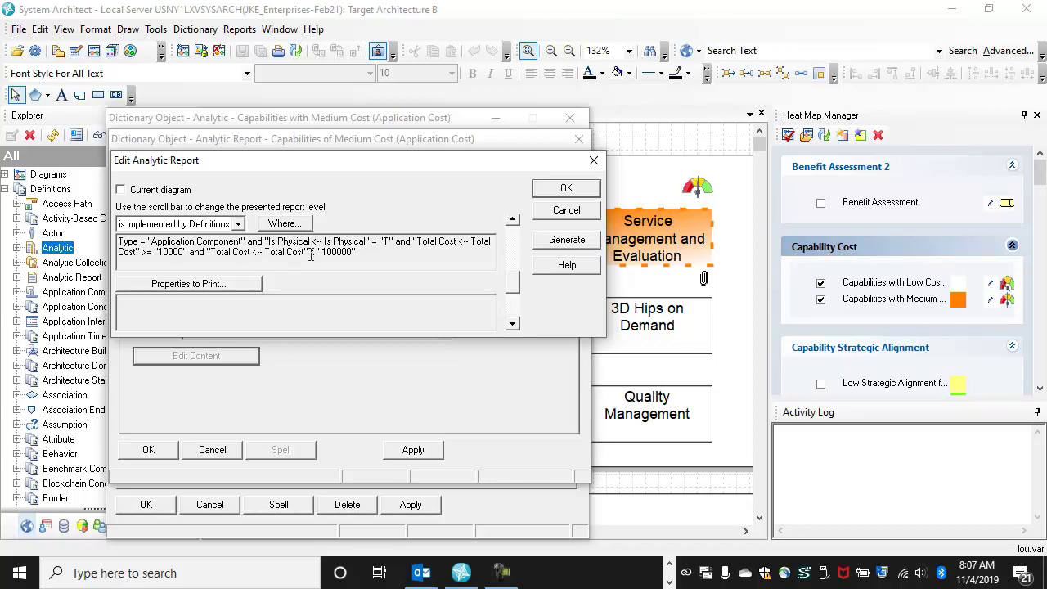
{"action": "left_click", "coordinate": [566, 188]}
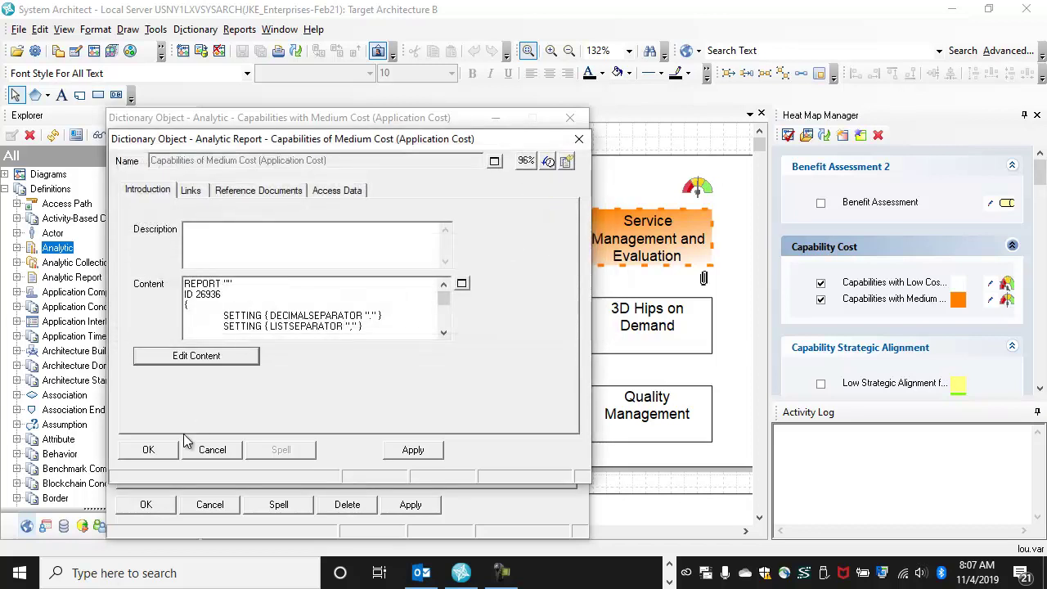
{"action": "left_click", "coordinate": [150, 451]}
- Close the analytic properties and open the Physical Apps with Cost report for editing
{"action": "left_click", "coordinate": [151, 504]}
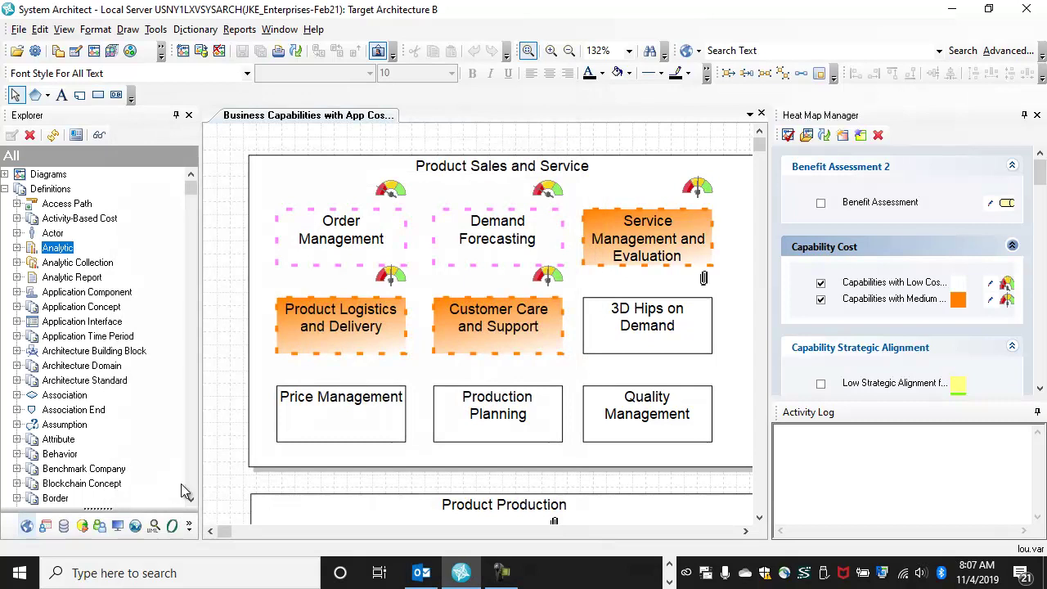
{"action": "left_click", "coordinate": [239, 30]}
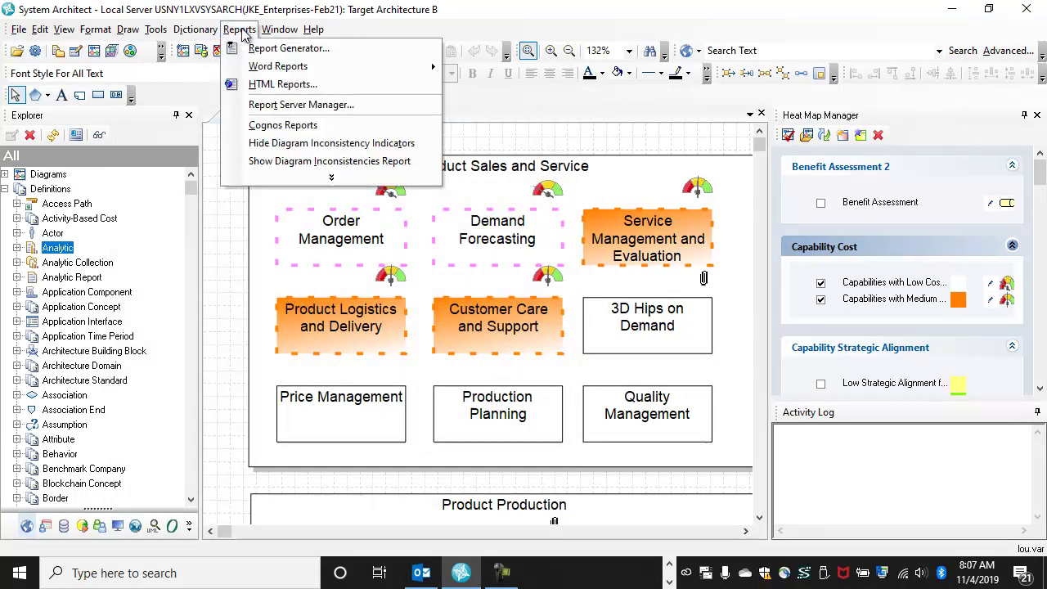
{"action": "left_click", "coordinate": [286, 50]}
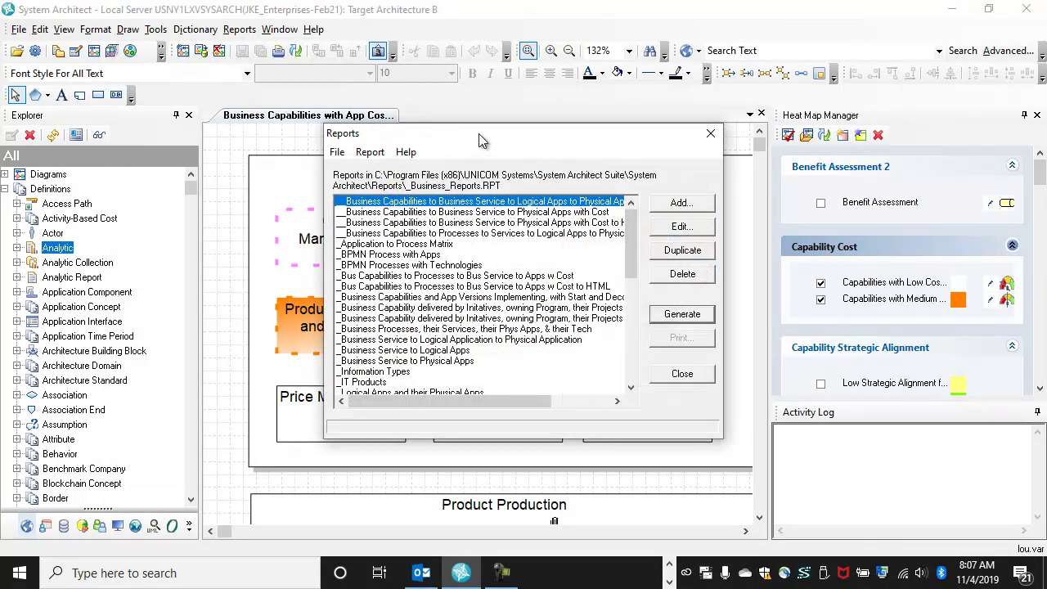
{"action": "left_click", "coordinate": [515, 211]}
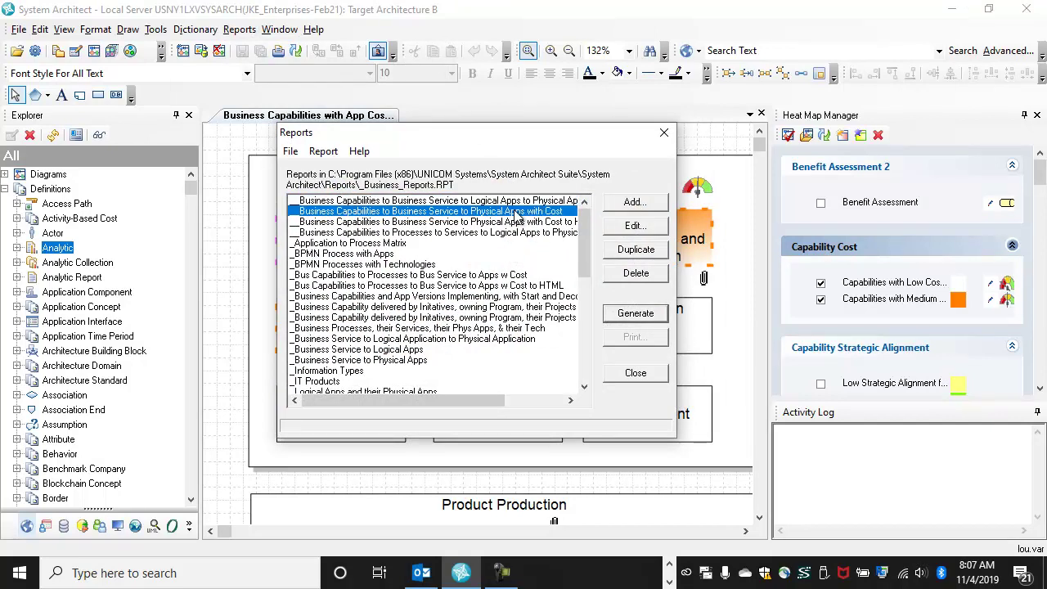
{"action": "left_click", "coordinate": [639, 227]}
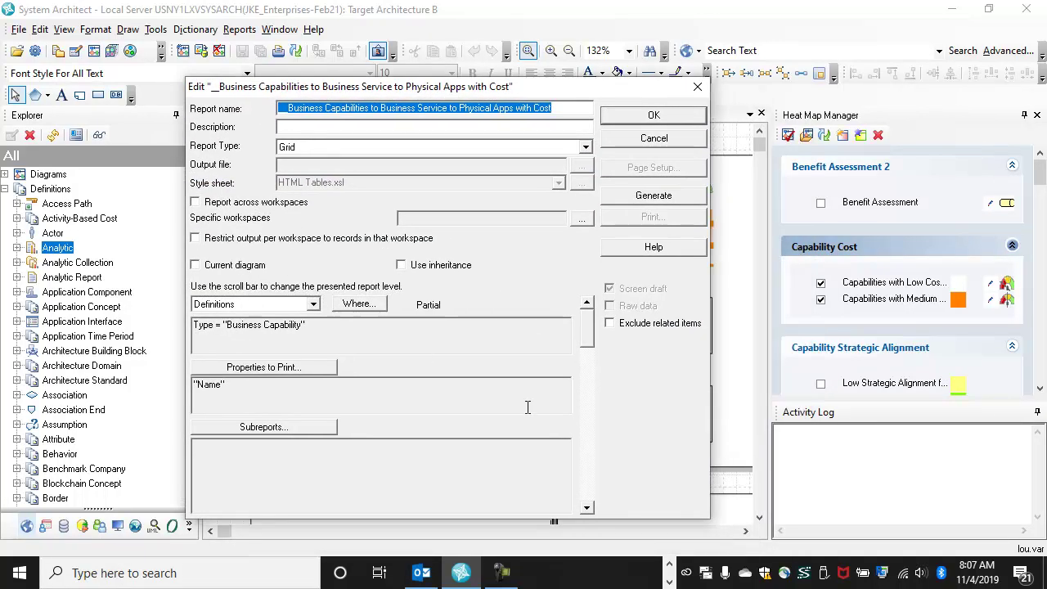
- Review the Business Service, Application Component and Time Period cost levels, then generate the grid
{"action": "left_click", "coordinate": [593, 480]}
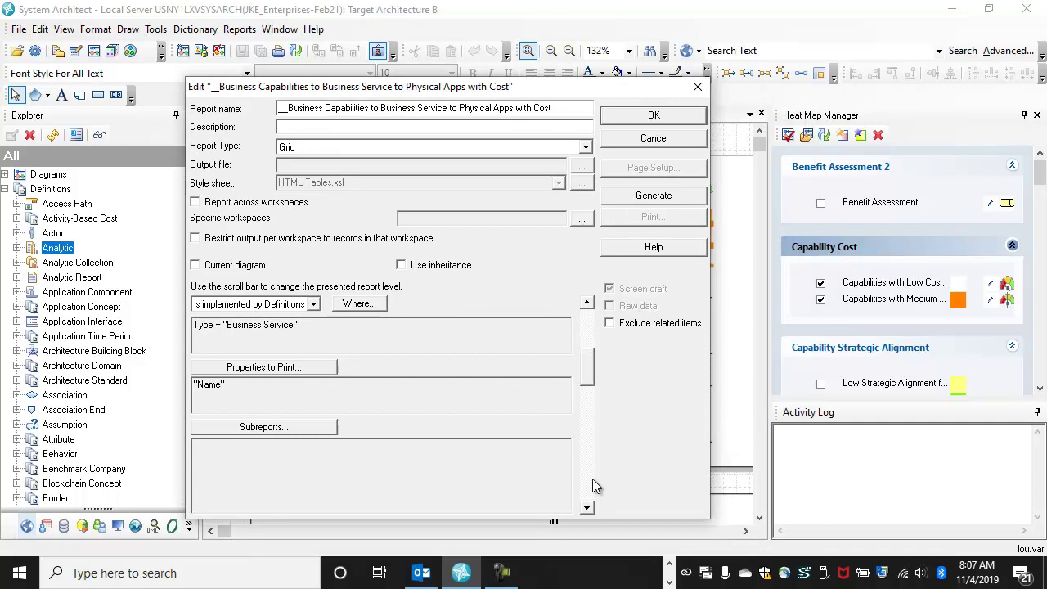
{"action": "left_click", "coordinate": [592, 480]}
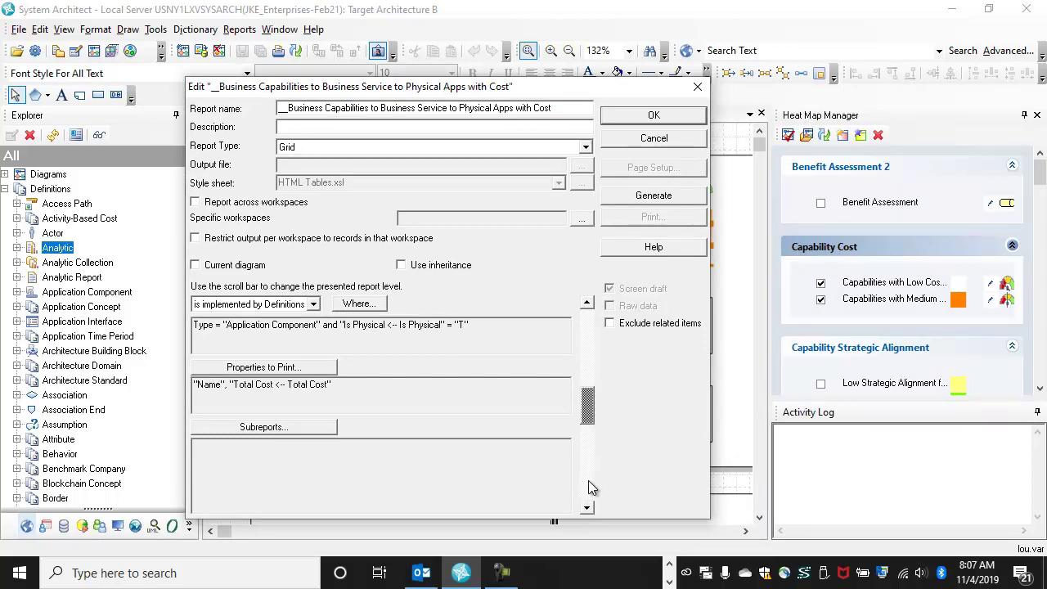
{"action": "left_click", "coordinate": [588, 480]}
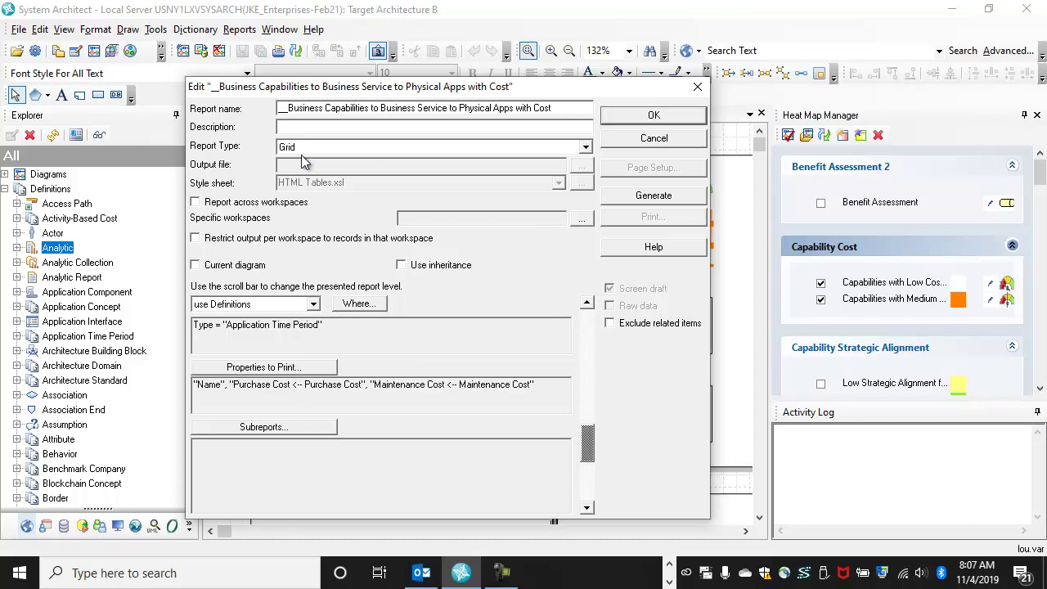
{"action": "left_click", "coordinate": [666, 197]}
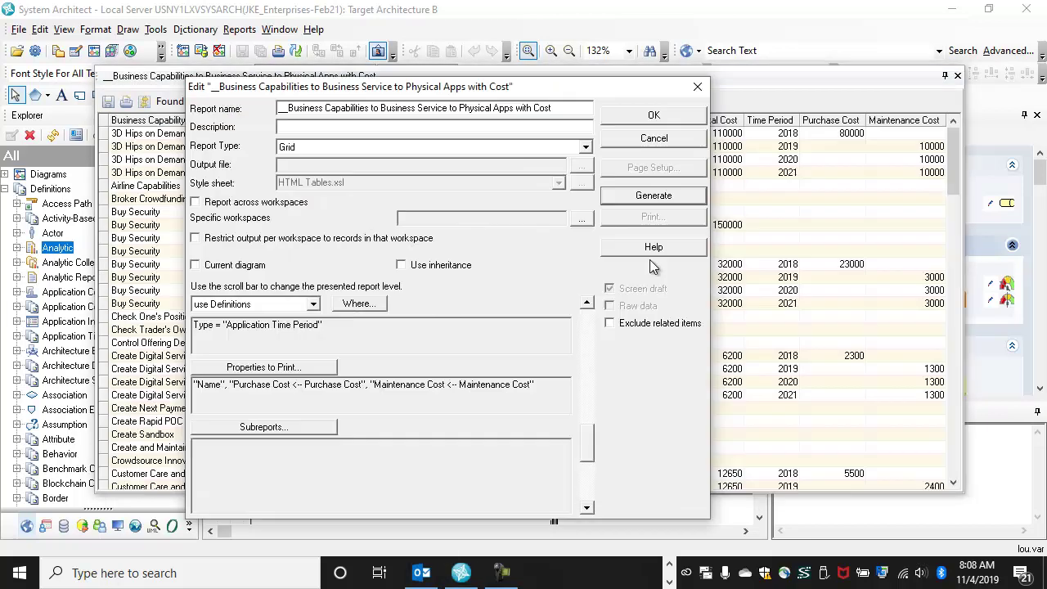
- Close the report definition and rearrange the report list and results windows
{"action": "left_click", "coordinate": [658, 113]}
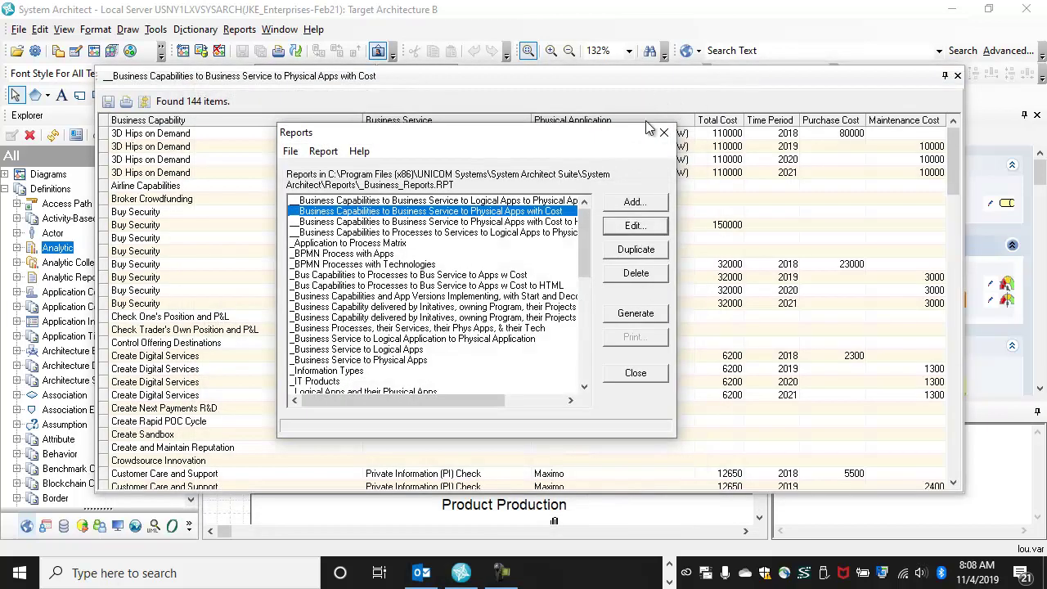
{"action": "left_click_drag", "start_coordinate": [589, 135], "coordinate": [839, 439]}
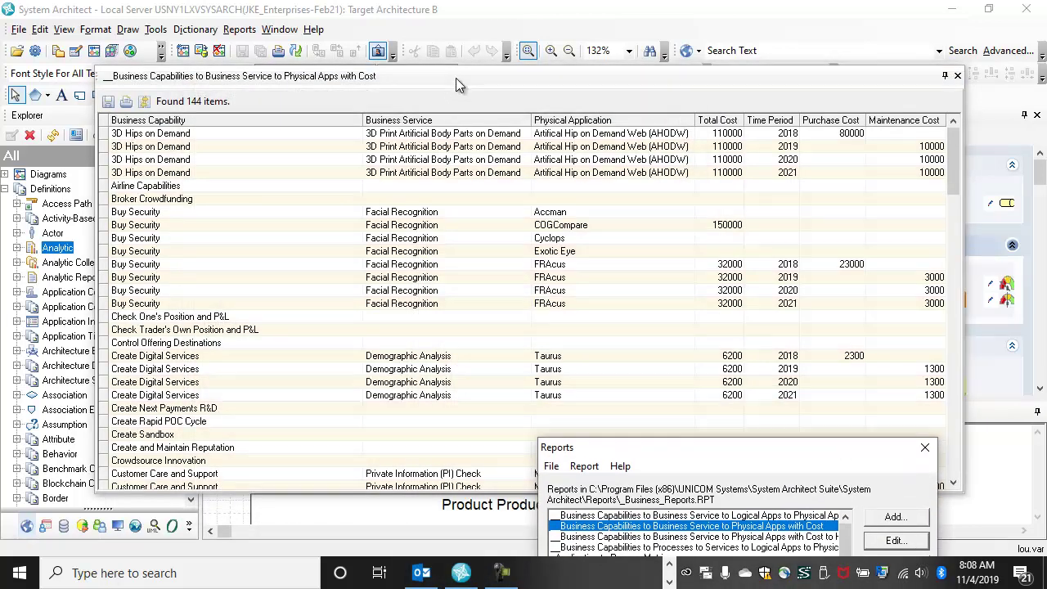
{"action": "left_click_drag", "start_coordinate": [455, 78], "coordinate": [486, 75]}
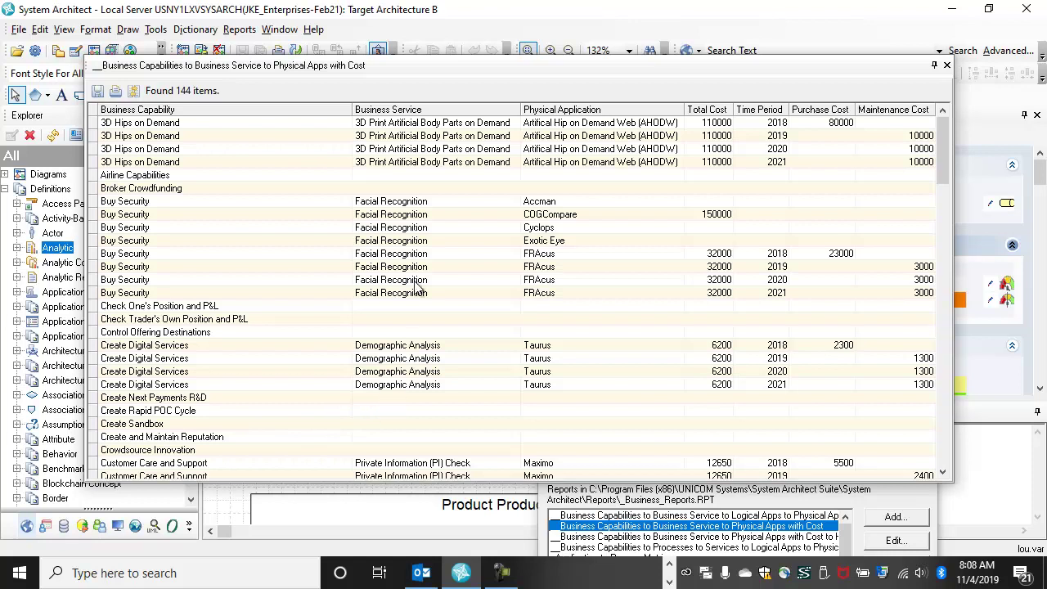
- Inspect the 3D Print Artificial Body Parts on Demand service and AHODW application definitions, then cancel them
{"action": "left_click", "coordinate": [431, 151]}
{"action": "double_click", "coordinate": [427, 149]}
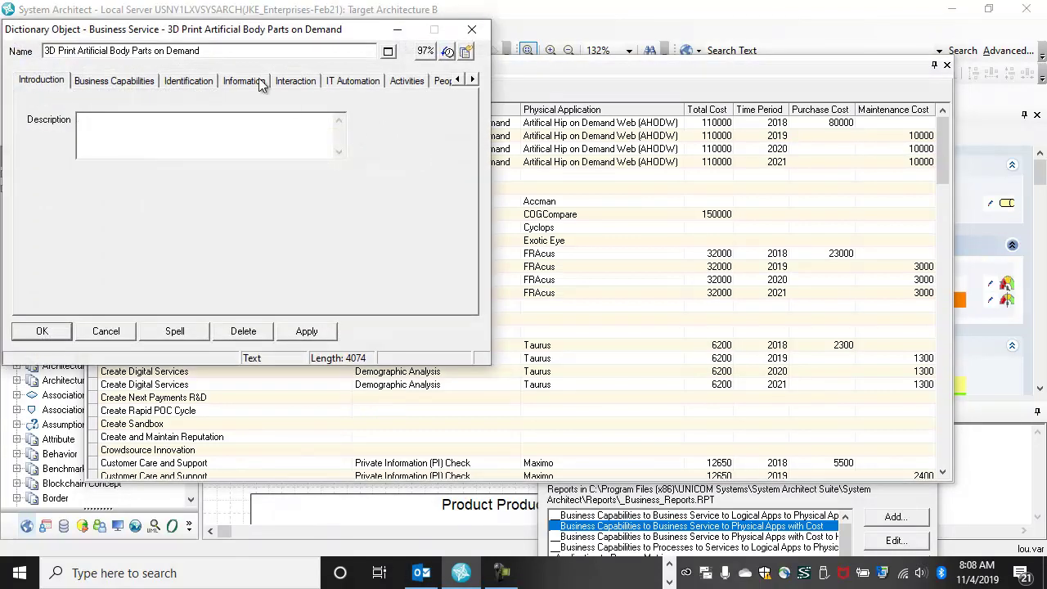
{"action": "left_click_drag", "start_coordinate": [257, 33], "coordinate": [618, 163]}
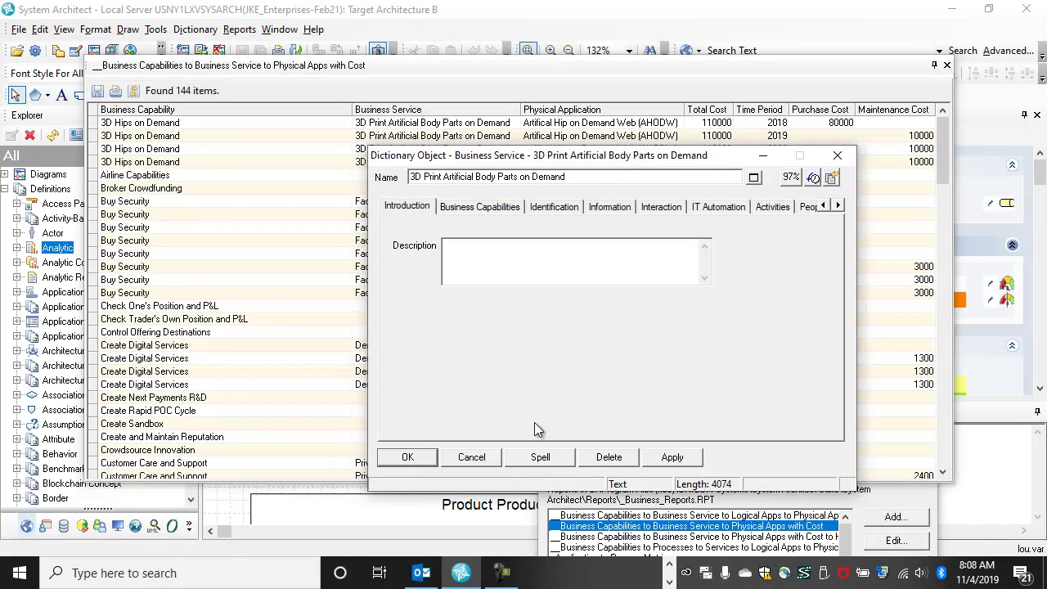
{"action": "left_click", "coordinate": [473, 457]}
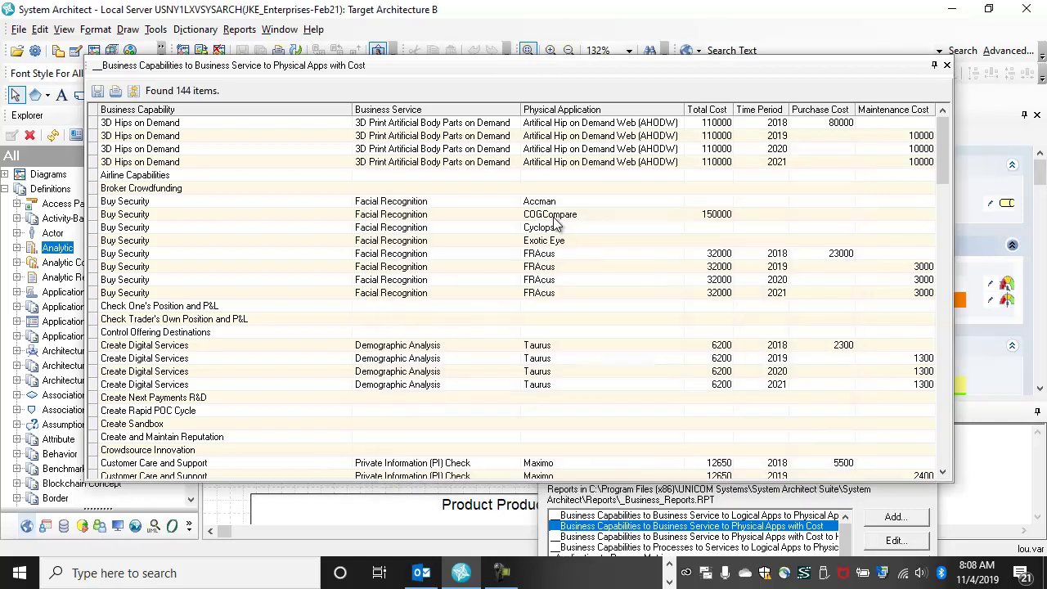
{"action": "double_click", "coordinate": [622, 136]}
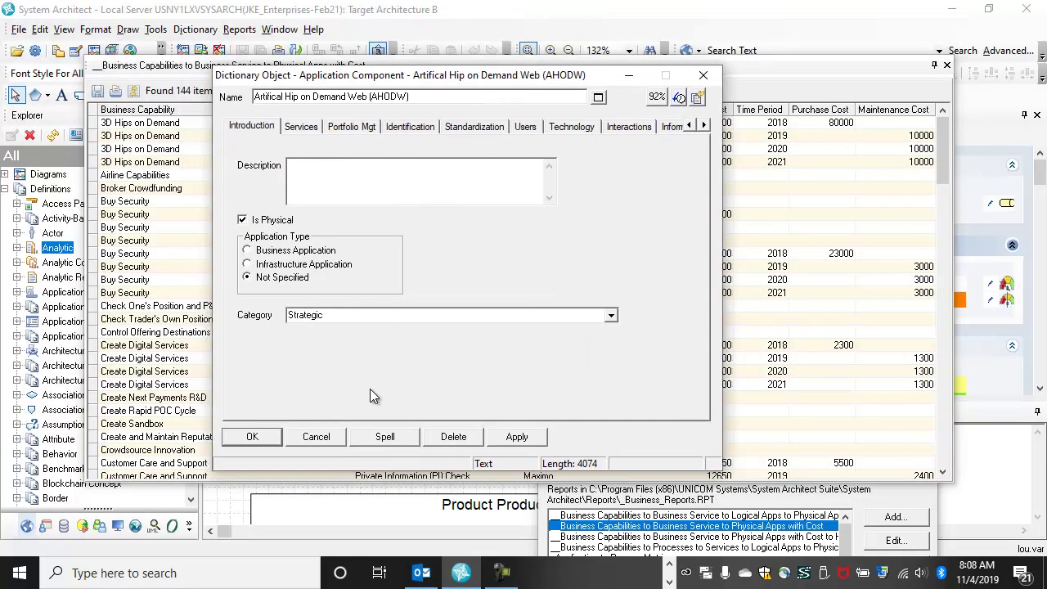
{"action": "left_click", "coordinate": [330, 436]}
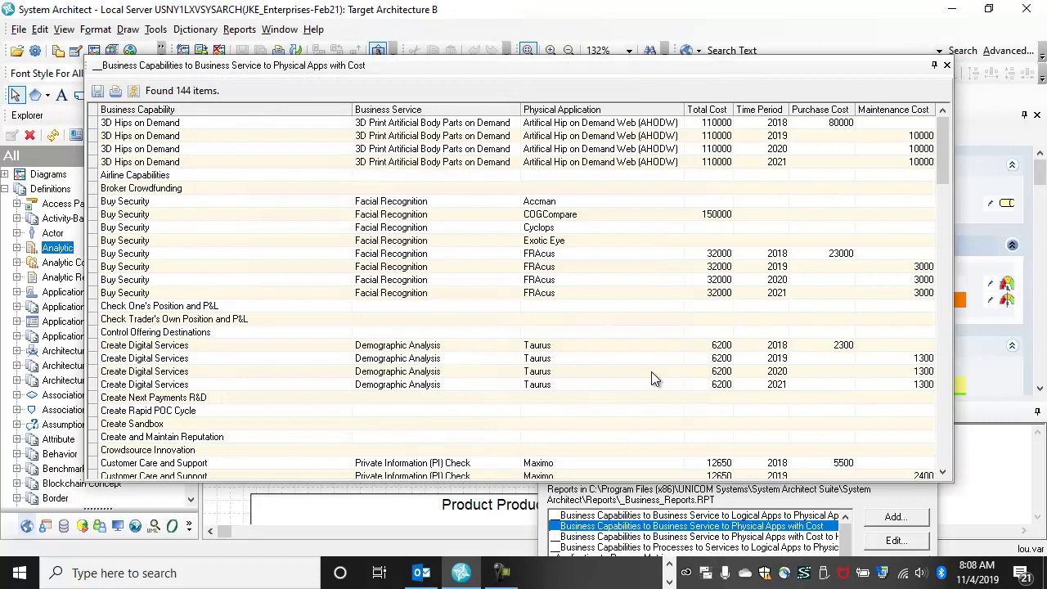
- Close the cost grid and open the Physical Apps with Cost to HTML report definition
{"action": "left_click", "coordinate": [947, 65]}
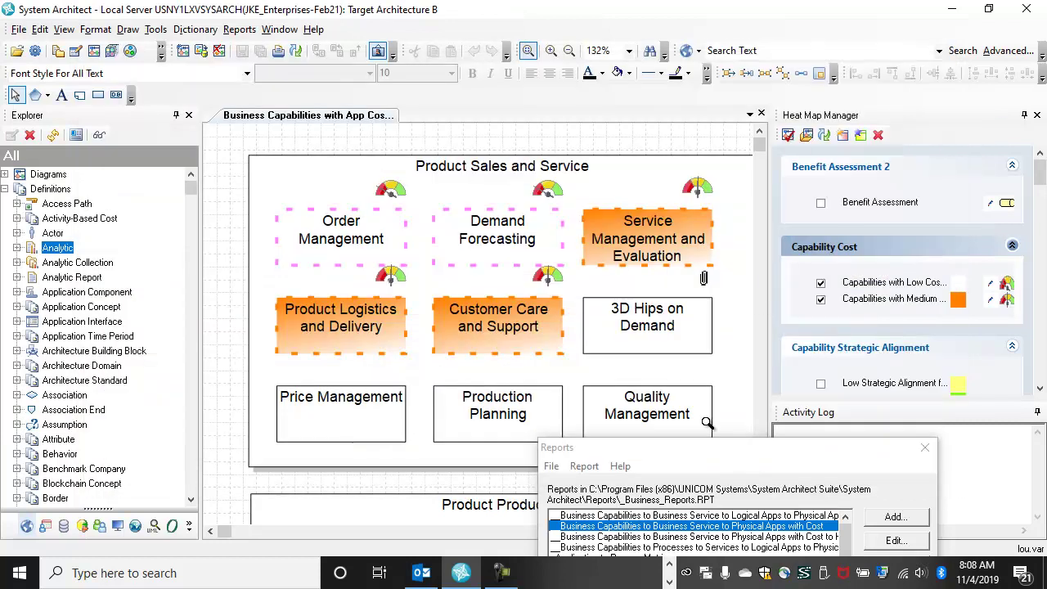
{"action": "left_click_drag", "start_coordinate": [453, 113], "coordinate": [421, 111]}
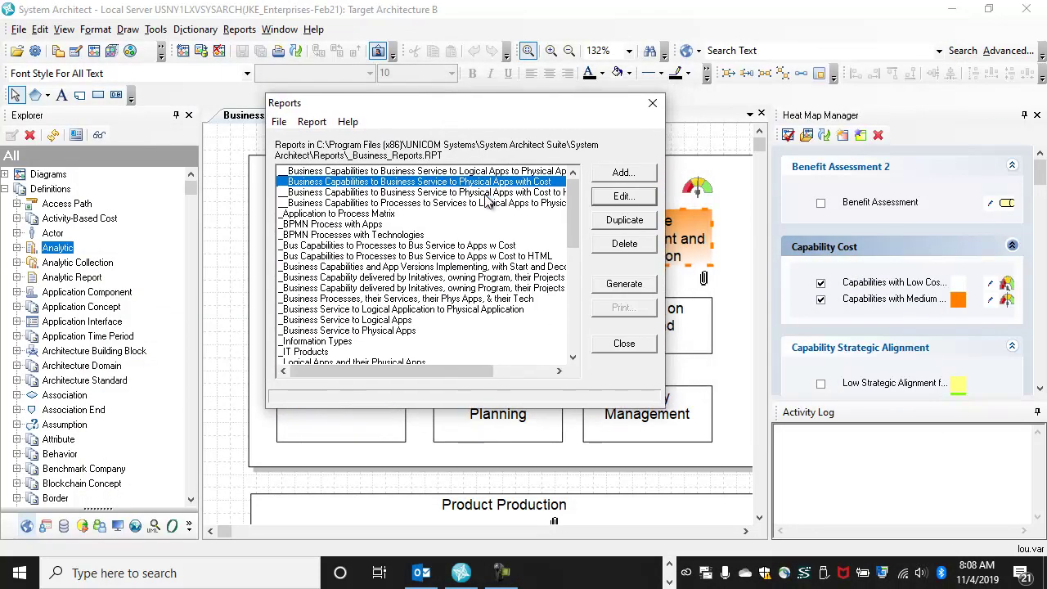
{"action": "left_click", "coordinate": [478, 193]}
{"action": "left_click", "coordinate": [640, 199]}
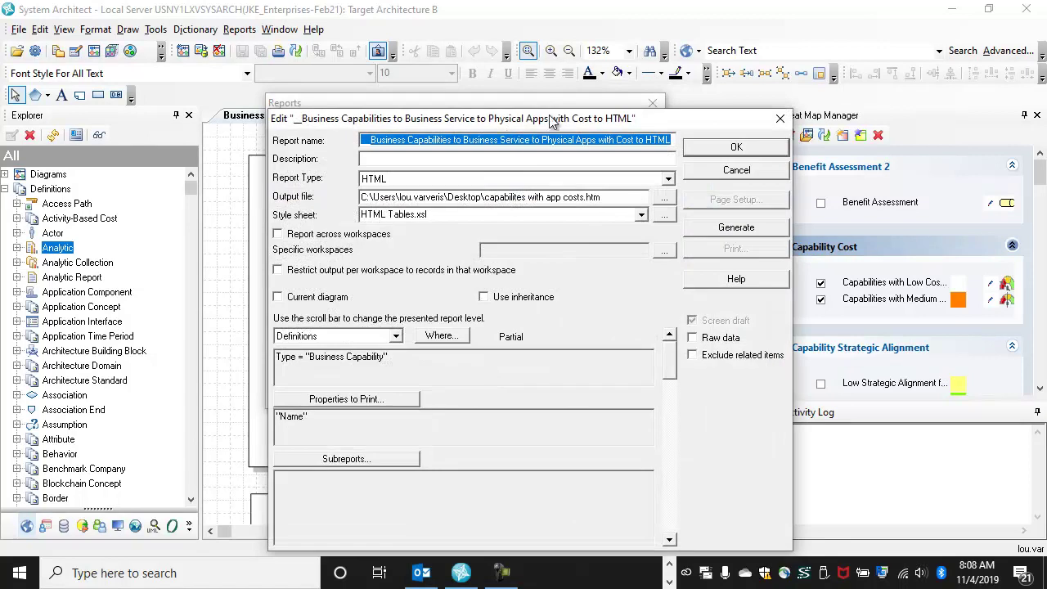
- Keep HTML Tables.xsl as the style sheet and generate the HTML cost report
{"action": "left_click_drag", "start_coordinate": [553, 114], "coordinate": [459, 68]}
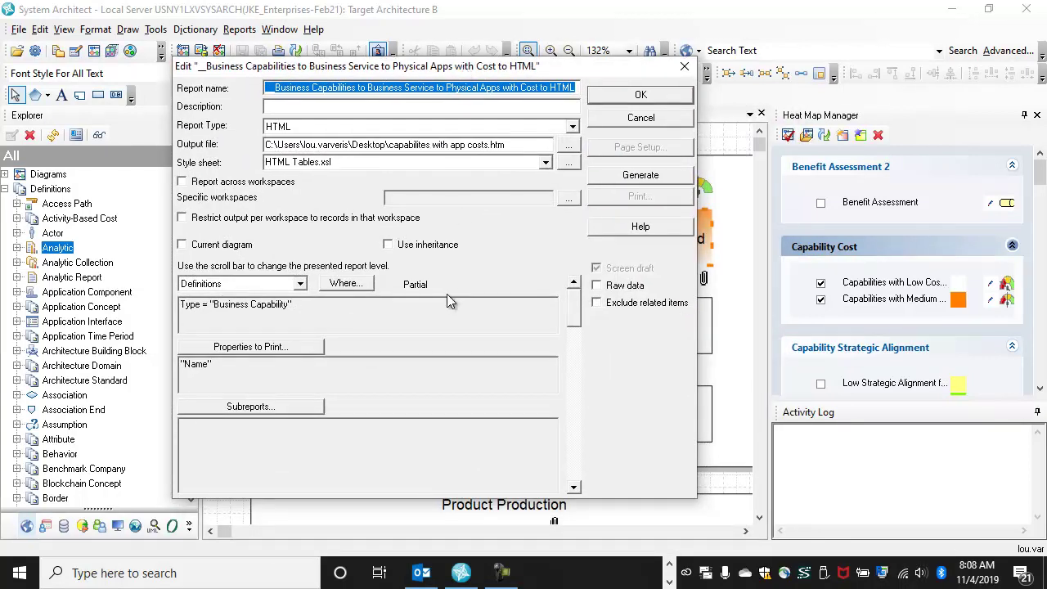
{"action": "left_click", "coordinate": [545, 162]}
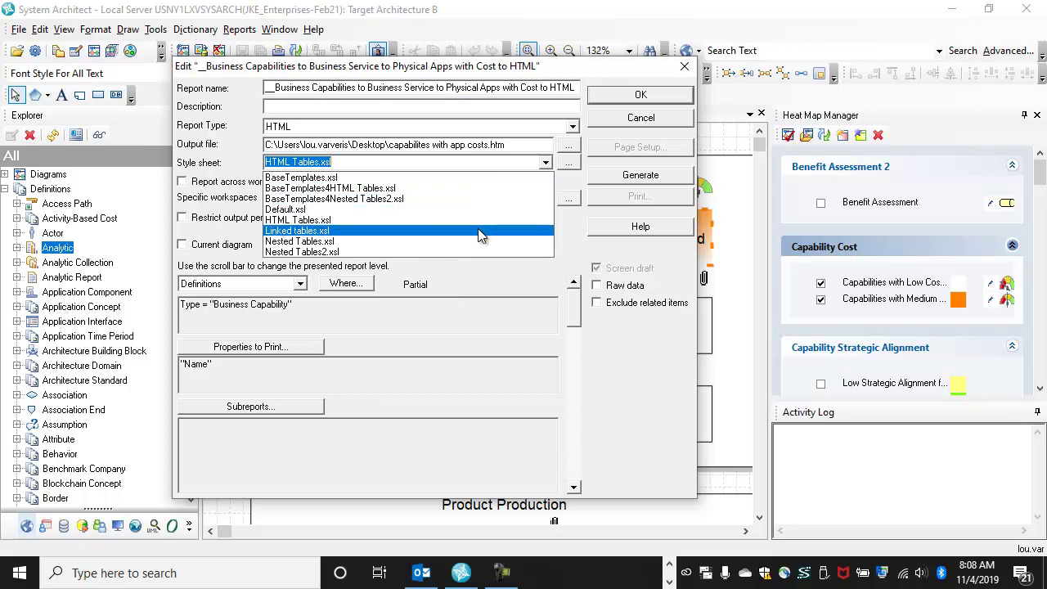
{"action": "left_click", "coordinate": [418, 162]}
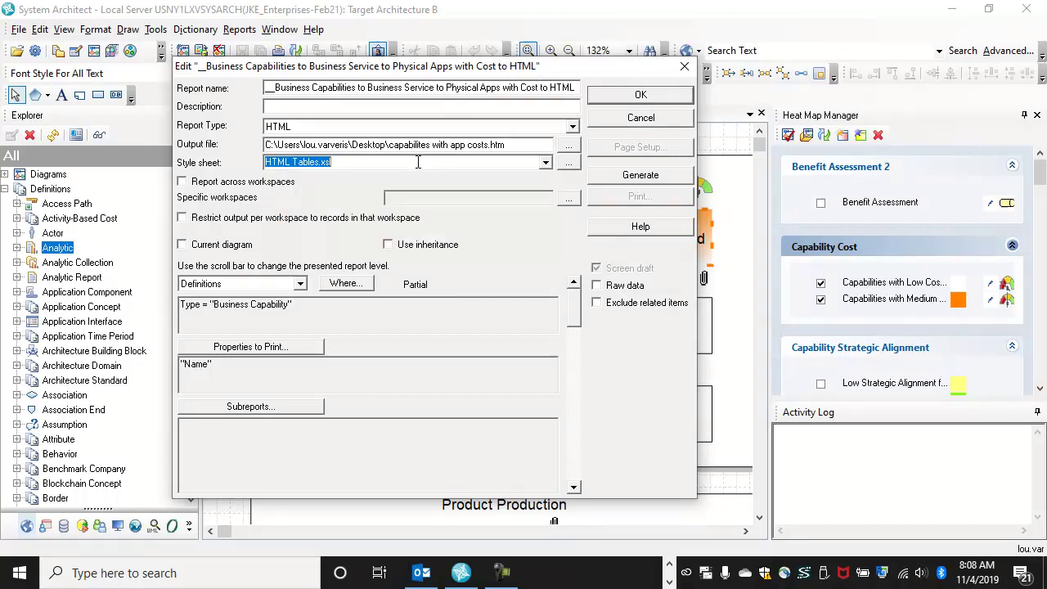
{"action": "left_click", "coordinate": [646, 175]}
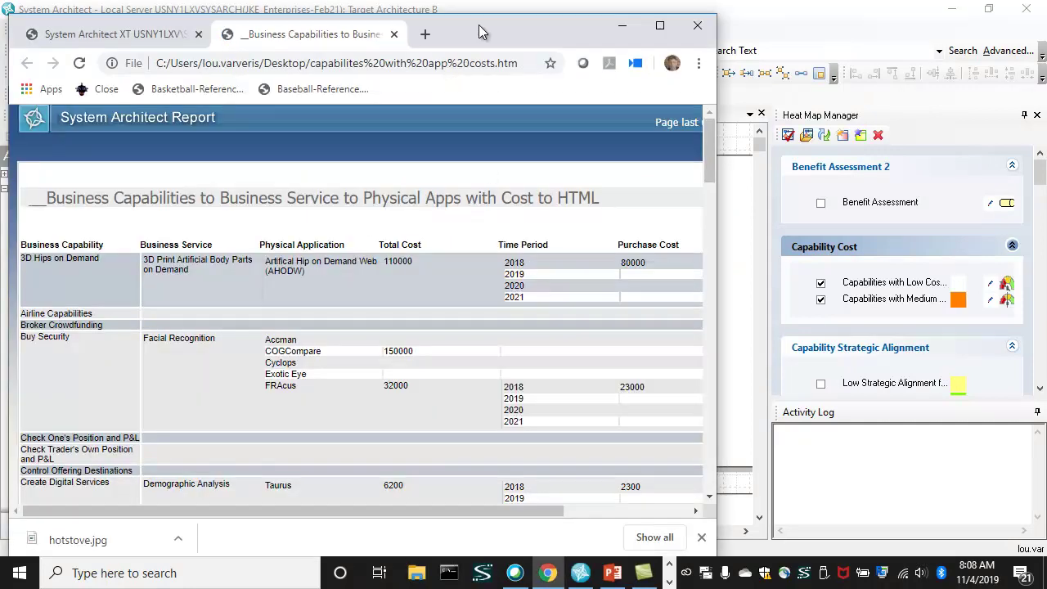
- Move the report window aside to uncover the model
{"action": "left_click_drag", "start_coordinate": [478, 25], "coordinate": [630, 23]}
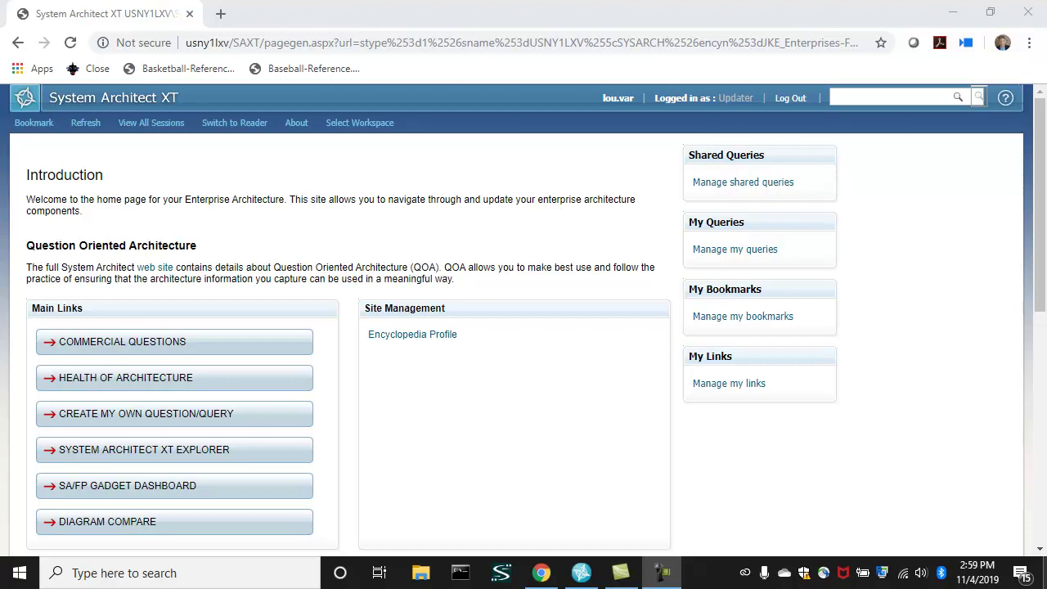
- Open the Business Capabilities with App Cost Heatmap from the Explorer's Business Capability Map diagrams
{"action": "left_click", "coordinate": [232, 451]}
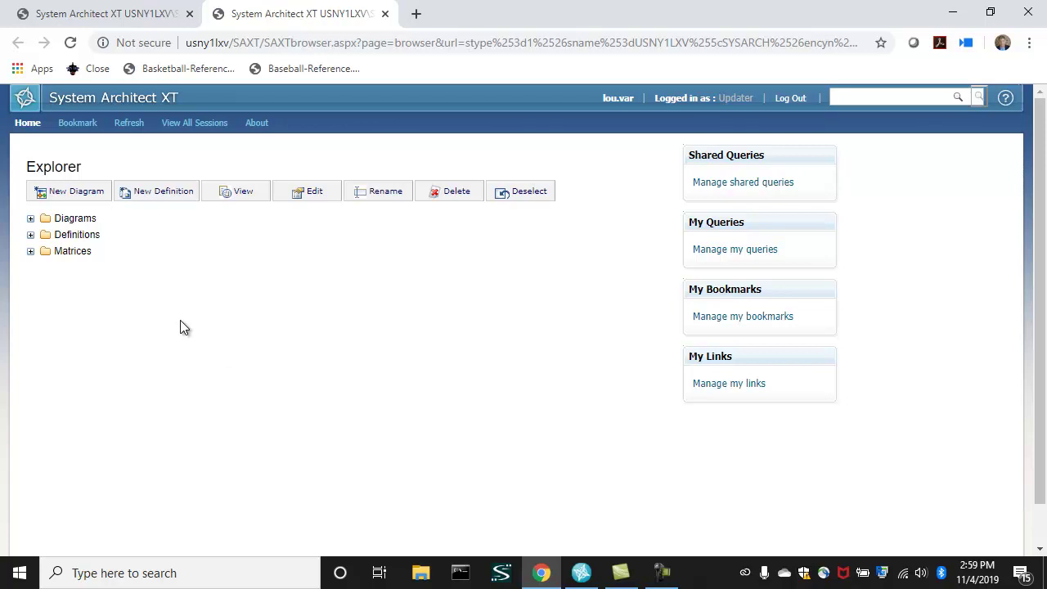
{"action": "left_click", "coordinate": [30, 219]}
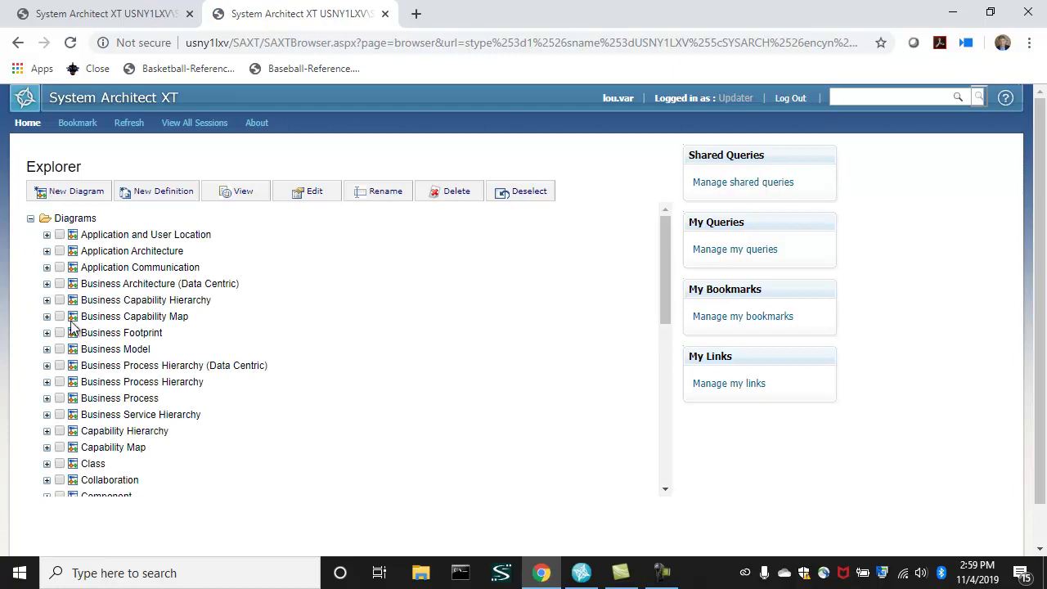
{"action": "left_click", "coordinate": [70, 316]}
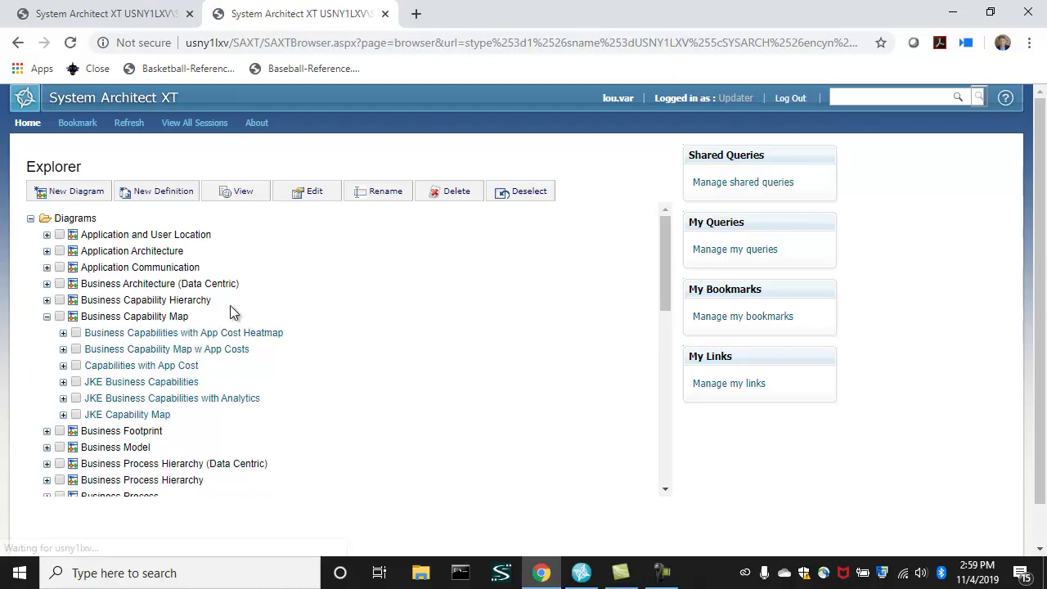
{"action": "left_click", "coordinate": [203, 334]}
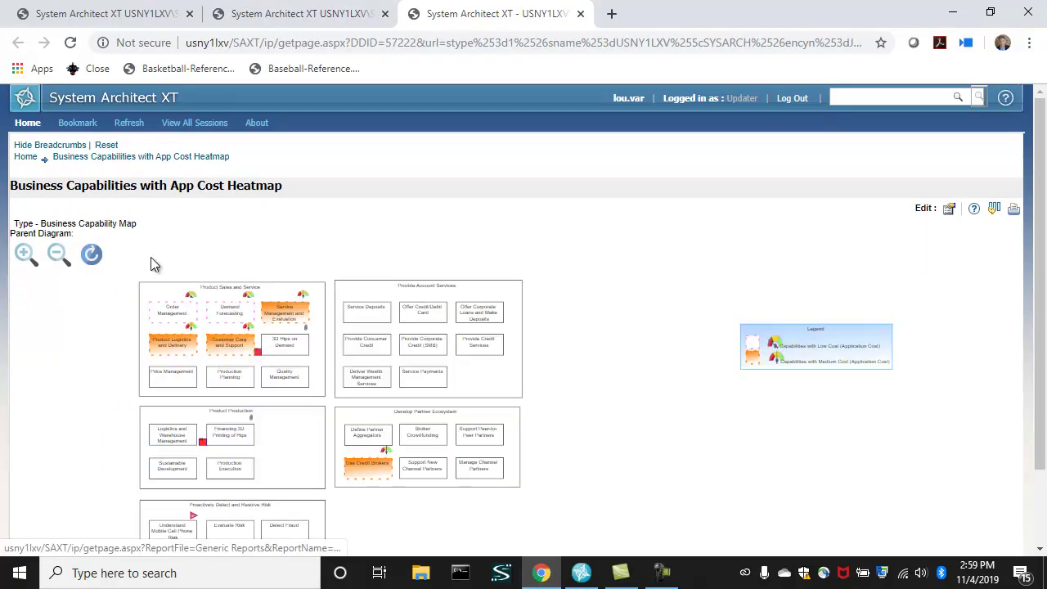
- Zoom and pan around the heatmap, then return to the home page tab
{"action": "left_click", "coordinate": [25, 253]}
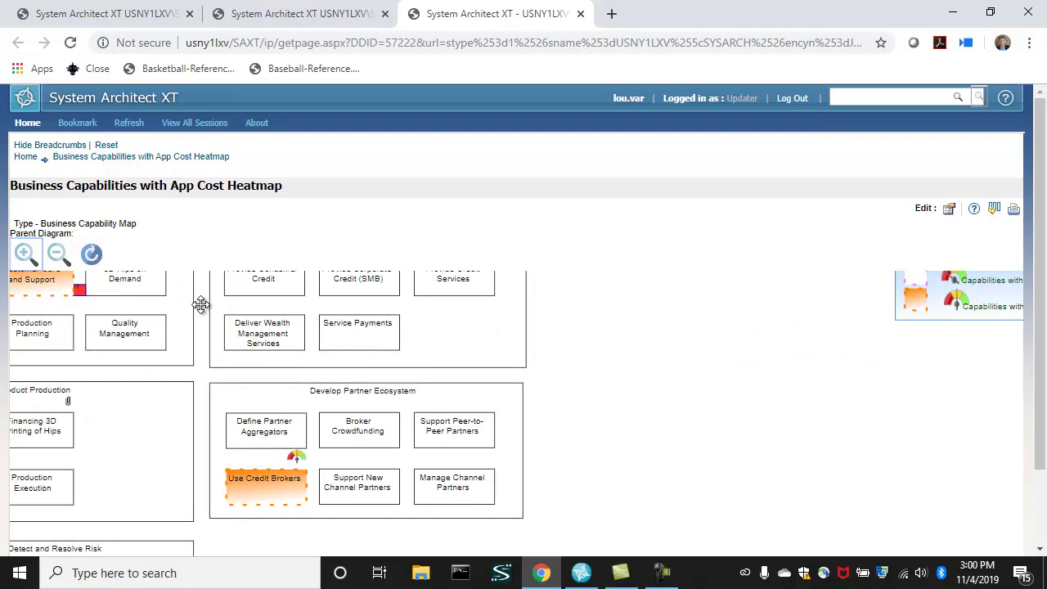
{"action": "left_click_drag", "start_coordinate": [201, 304], "coordinate": [406, 407]}
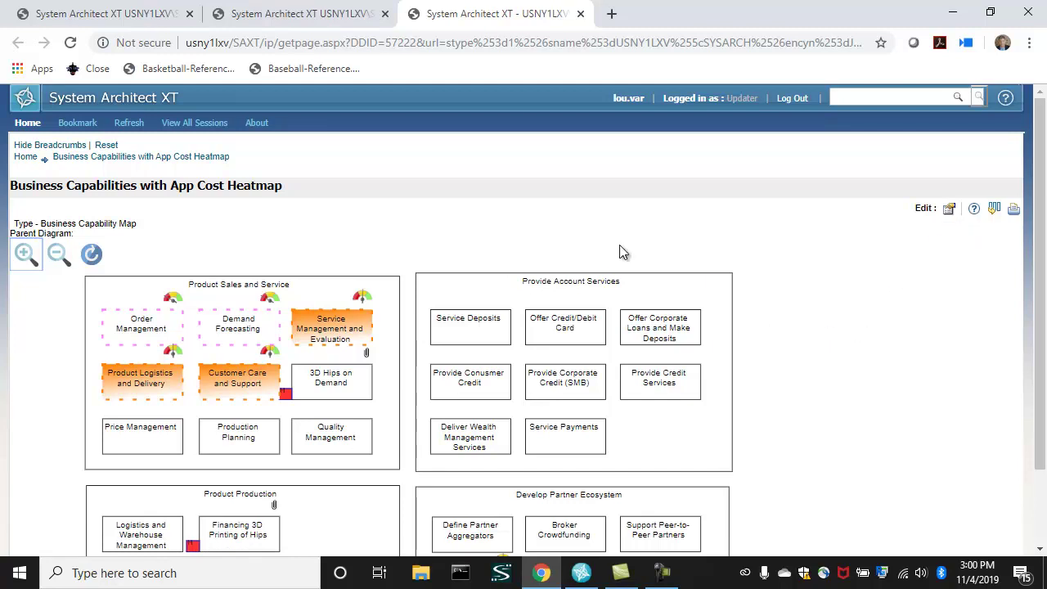
{"action": "left_click", "coordinate": [149, 15]}
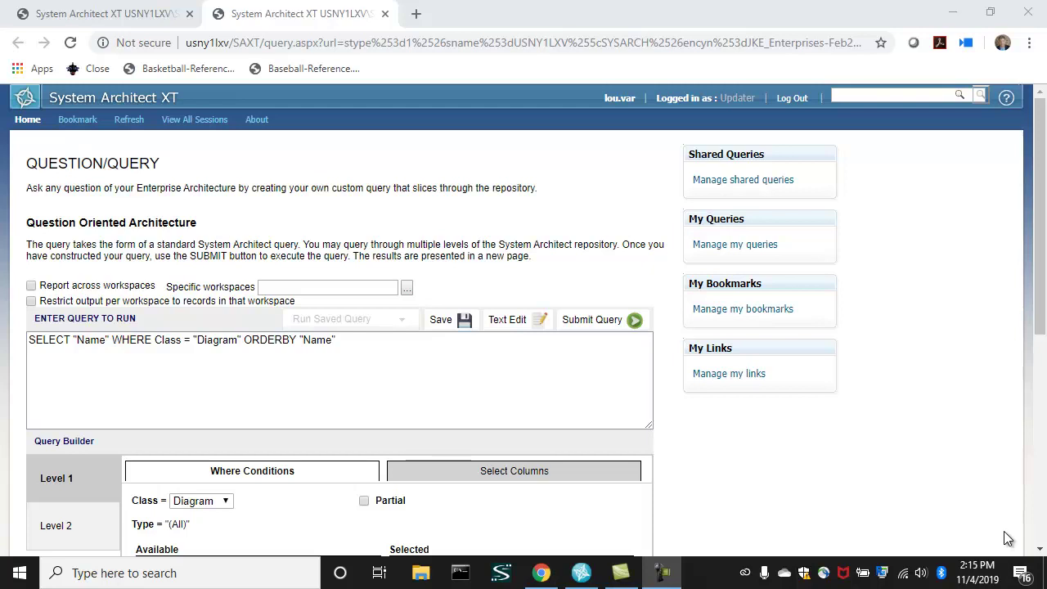
- Set the query class to Definition and select Business Capability for level one
{"action": "scroll", "coordinate": [269, 436], "scroll_direction": "down", "scroll_amount": 1}
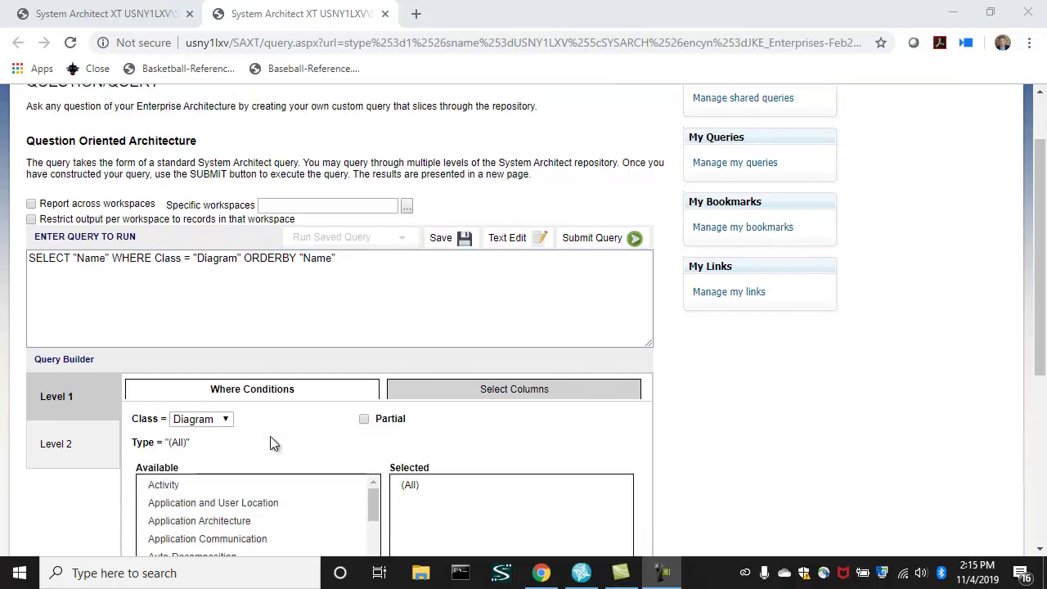
{"action": "left_click", "coordinate": [227, 422]}
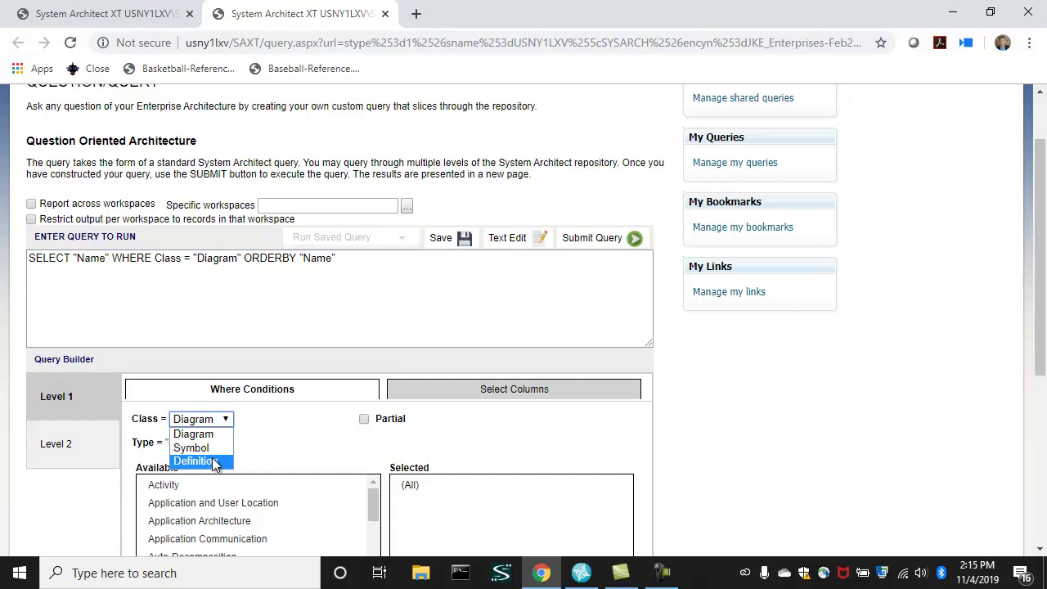
{"action": "left_click", "coordinate": [215, 462]}
{"action": "scroll", "coordinate": [250, 458], "scroll_direction": "down", "scroll_amount": 1}
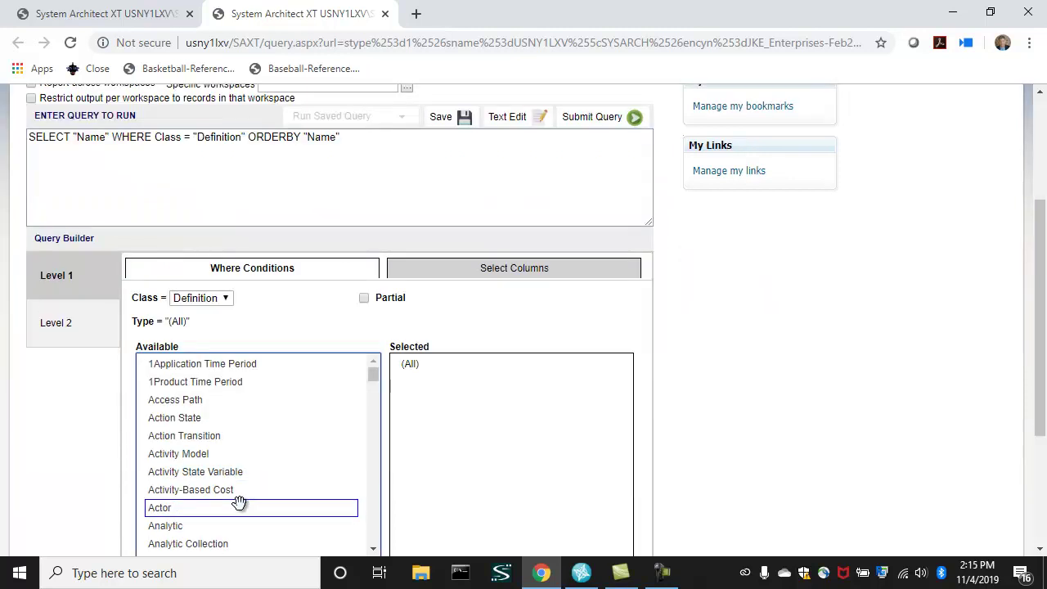
{"action": "scroll", "coordinate": [234, 496], "scroll_direction": "down", "scroll_amount": 3}
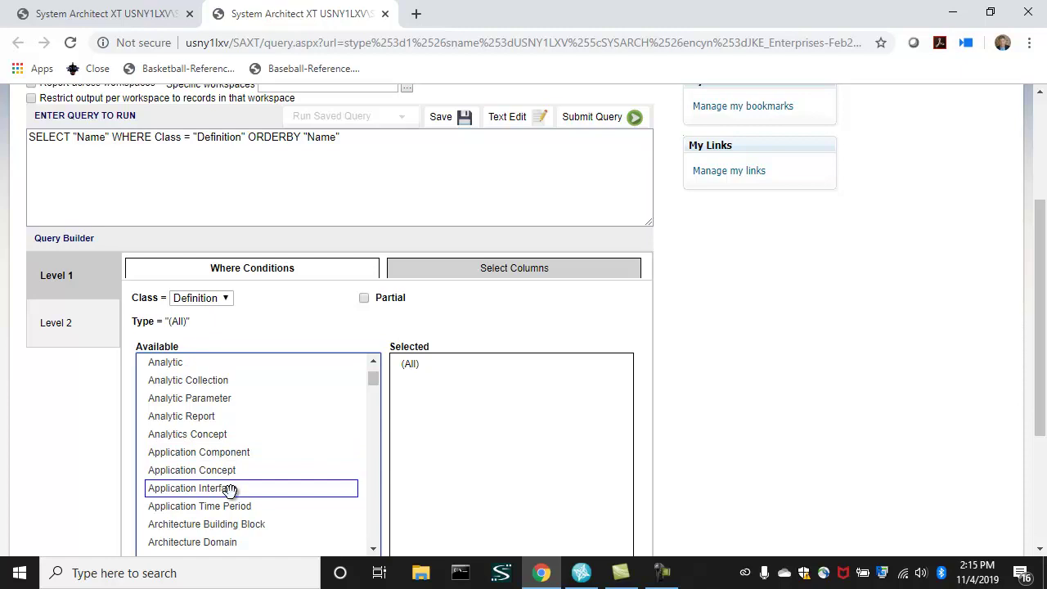
{"action": "scroll", "coordinate": [230, 483], "scroll_direction": "down", "scroll_amount": 8}
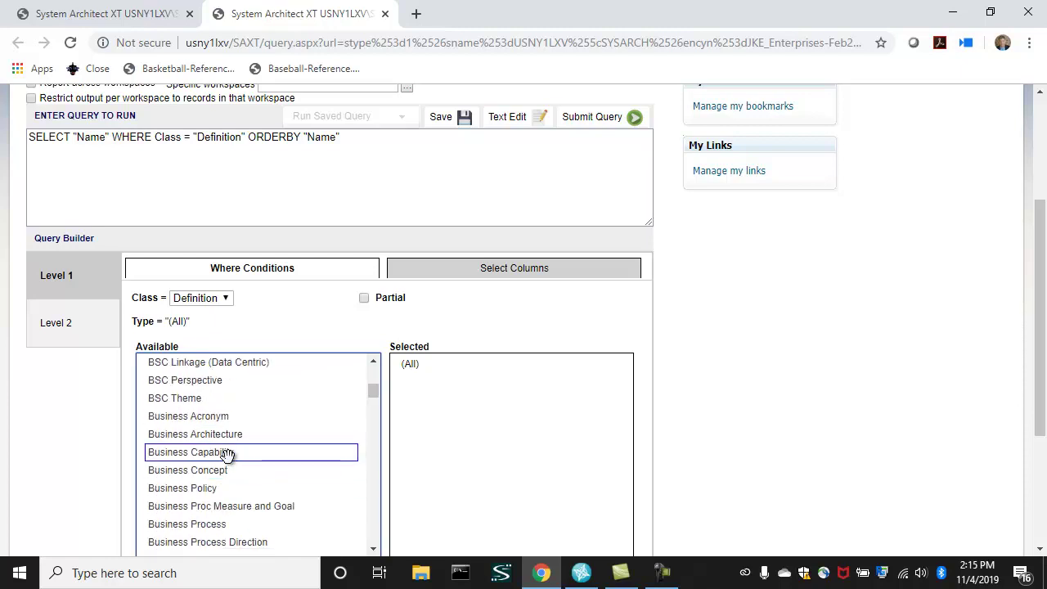
{"action": "left_click_drag", "start_coordinate": [228, 455], "coordinate": [482, 390]}
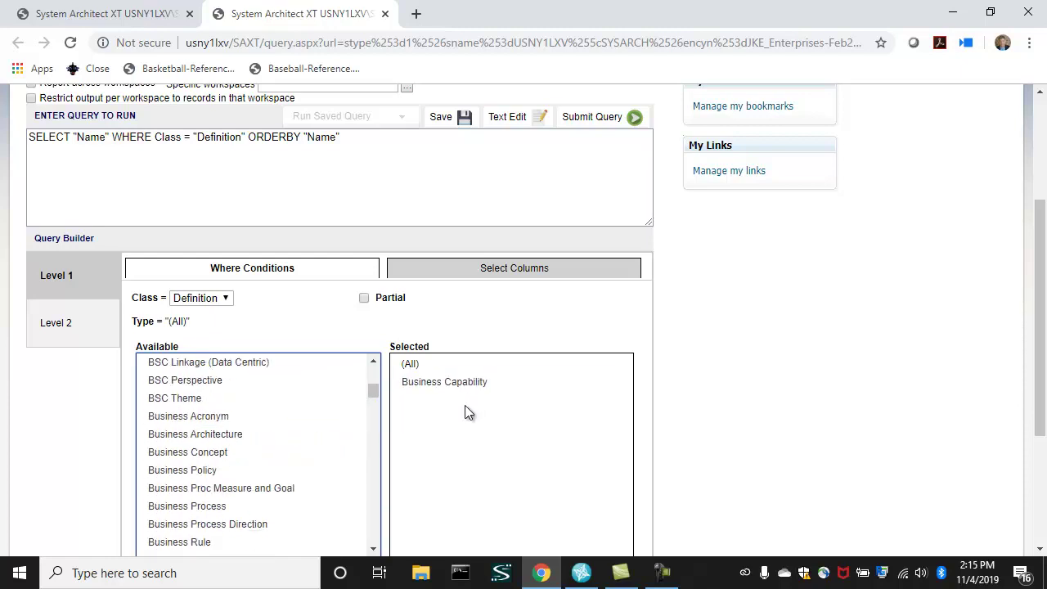
- Add the Name column with the label 'Business Capability'
{"action": "left_click", "coordinate": [507, 273]}
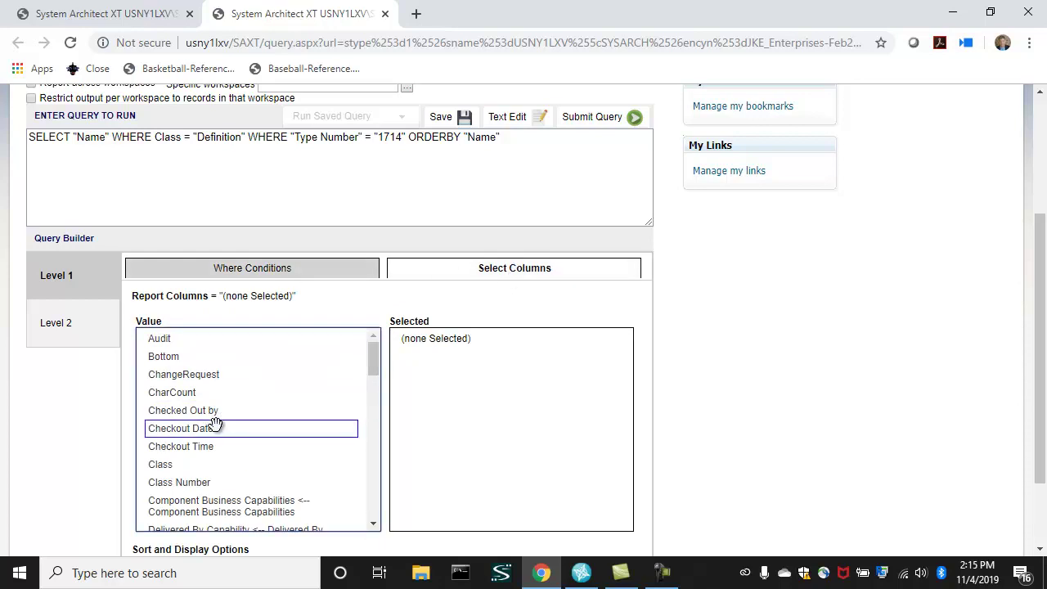
{"action": "scroll", "coordinate": [214, 422], "scroll_direction": "down", "scroll_amount": 5}
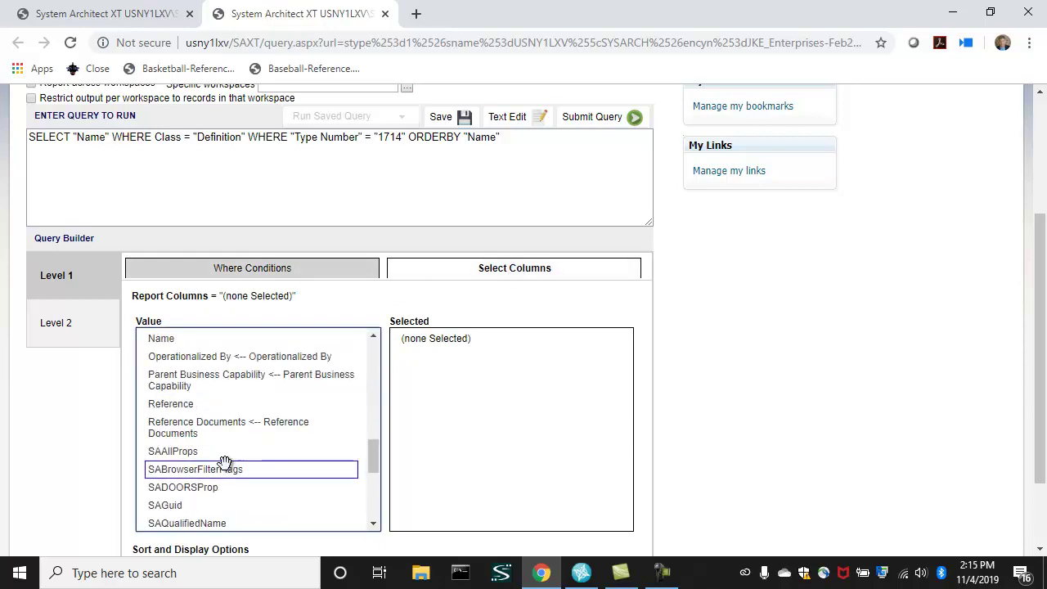
{"action": "left_click_drag", "start_coordinate": [221, 343], "coordinate": [494, 365]}
{"action": "scroll", "coordinate": [753, 450], "scroll_direction": "down", "scroll_amount": 2}
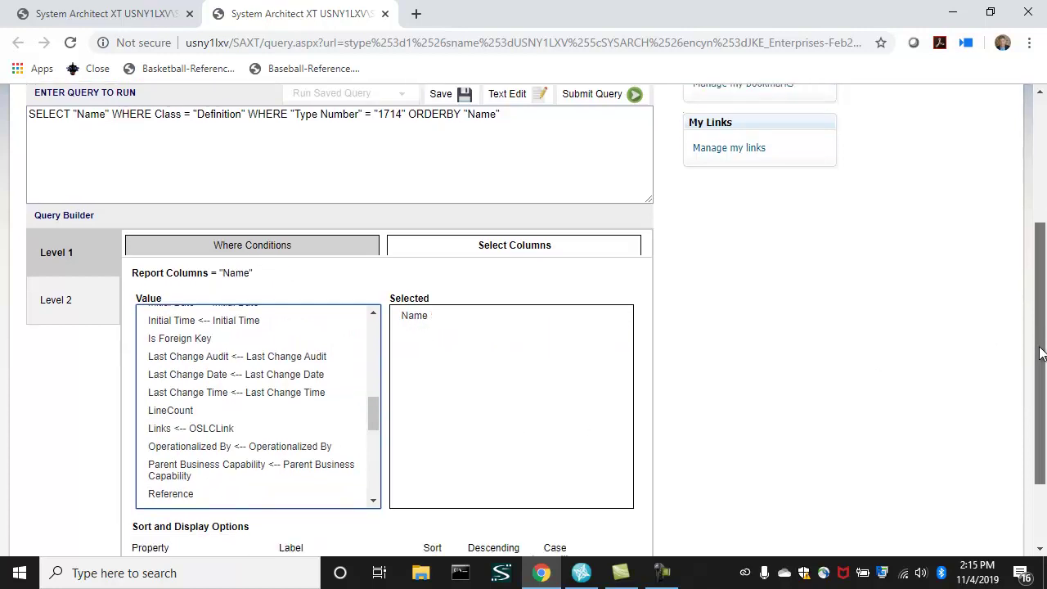
{"action": "left_click", "coordinate": [301, 538]}
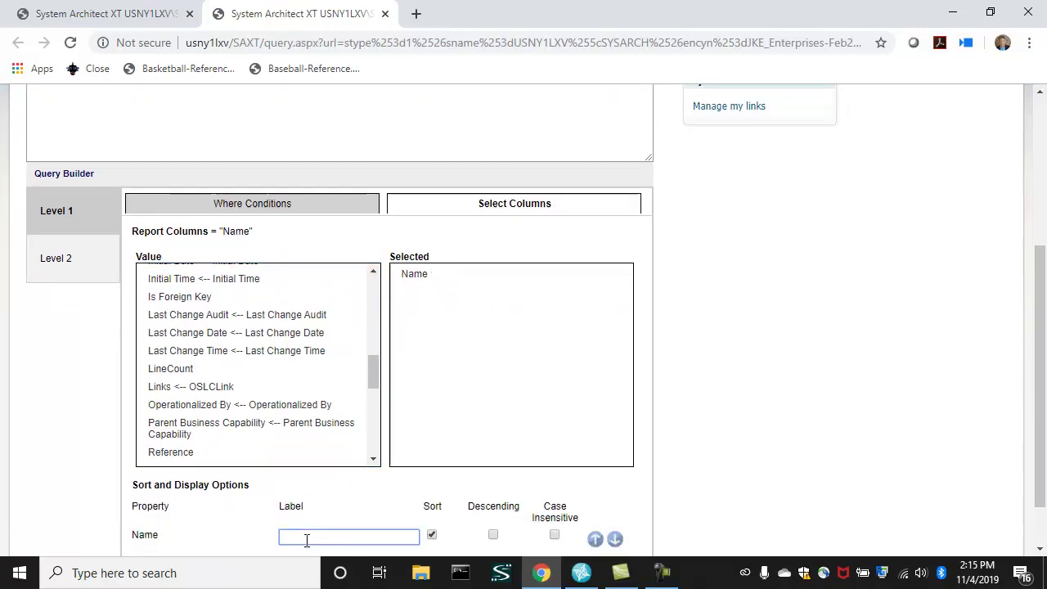
{"action": "type", "text": "Business"}
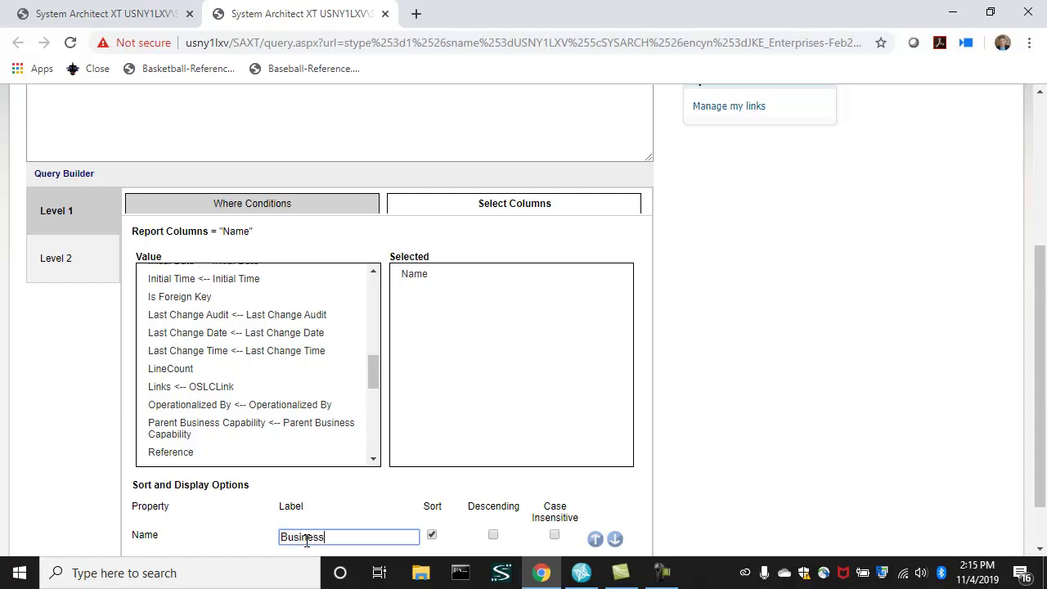
{"action": "type", "text": " Capability"}
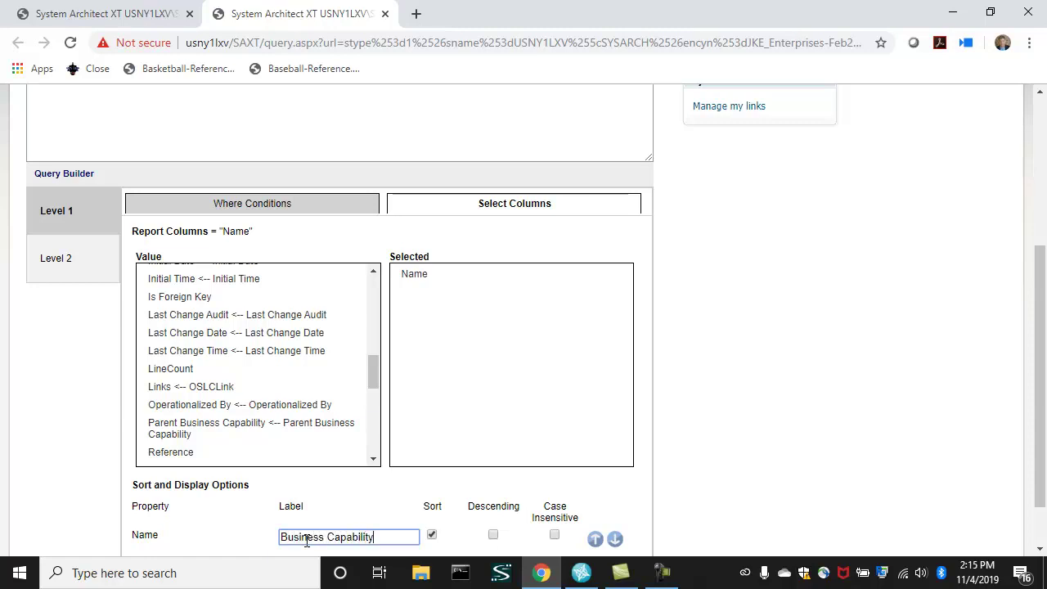
{"action": "left_click_drag", "start_coordinate": [213, 387], "coordinate": [243, 354]}
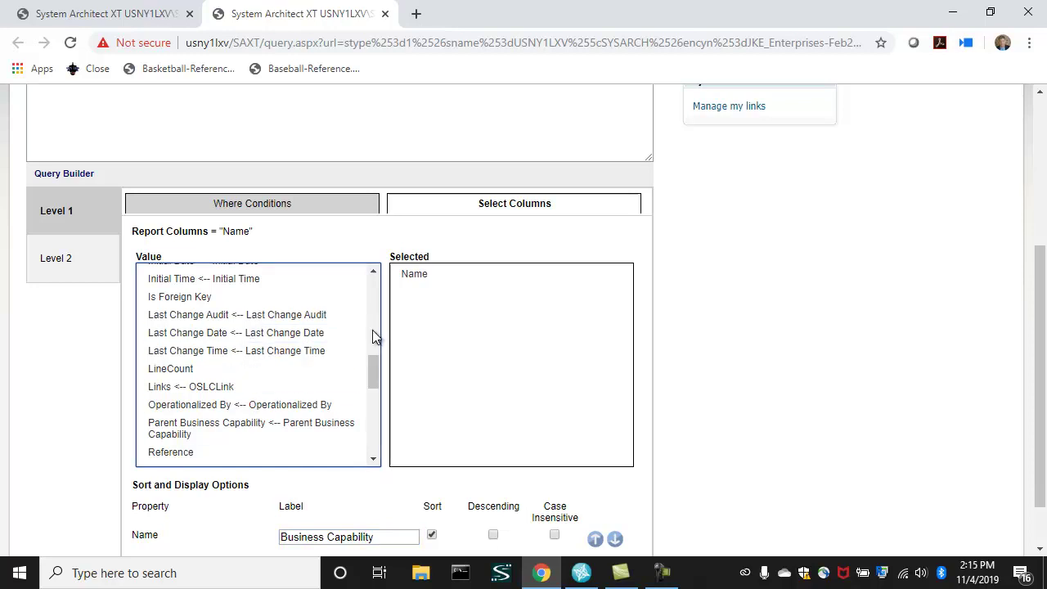
- Join level two through 'is implemented by Definitions' to Business Service definitions
{"action": "left_click", "coordinate": [93, 271]}
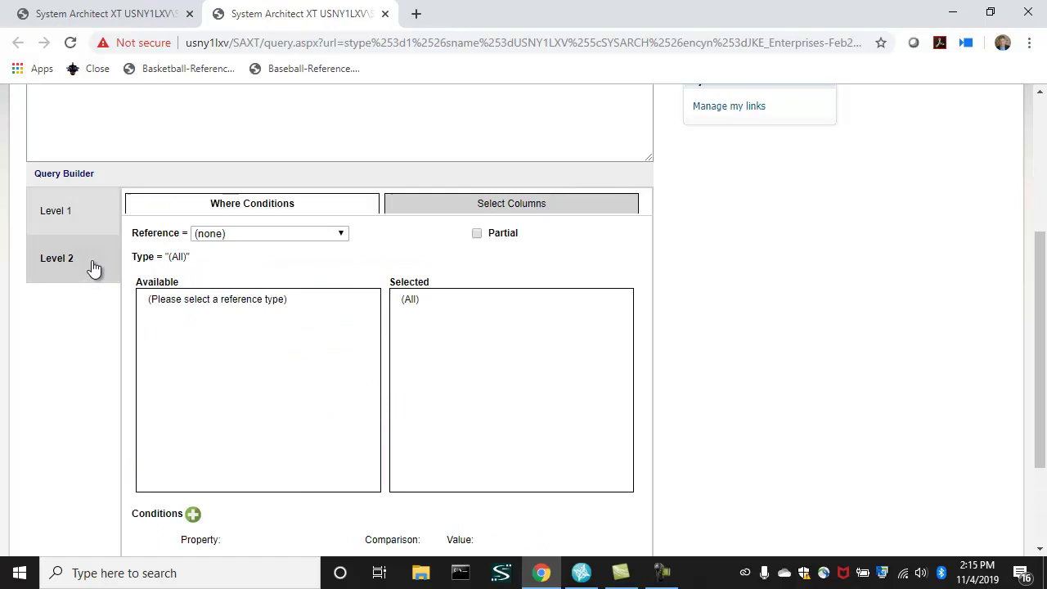
{"action": "left_click", "coordinate": [336, 236]}
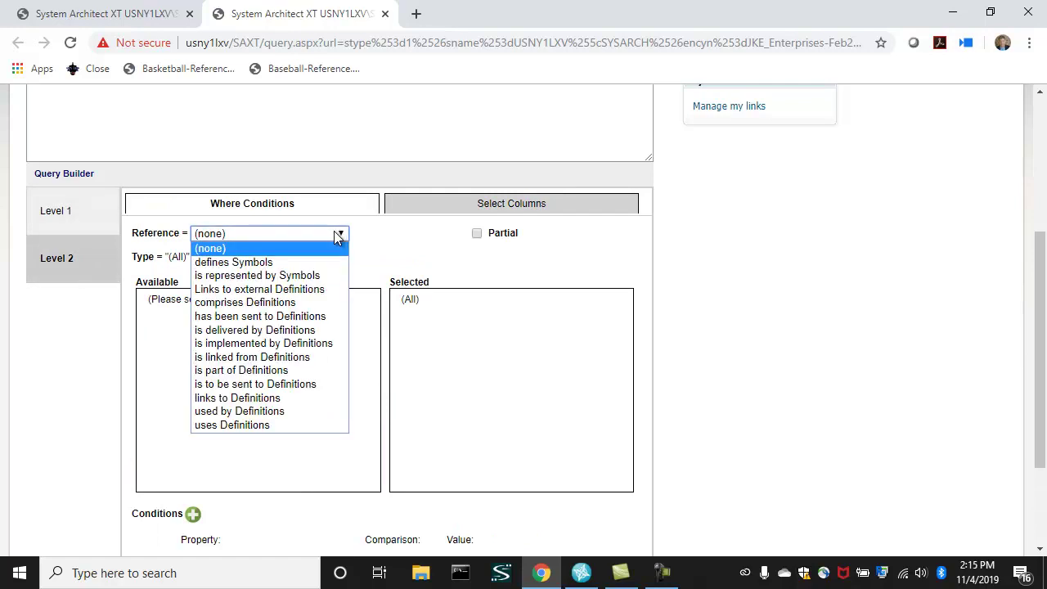
{"action": "left_click", "coordinate": [266, 343]}
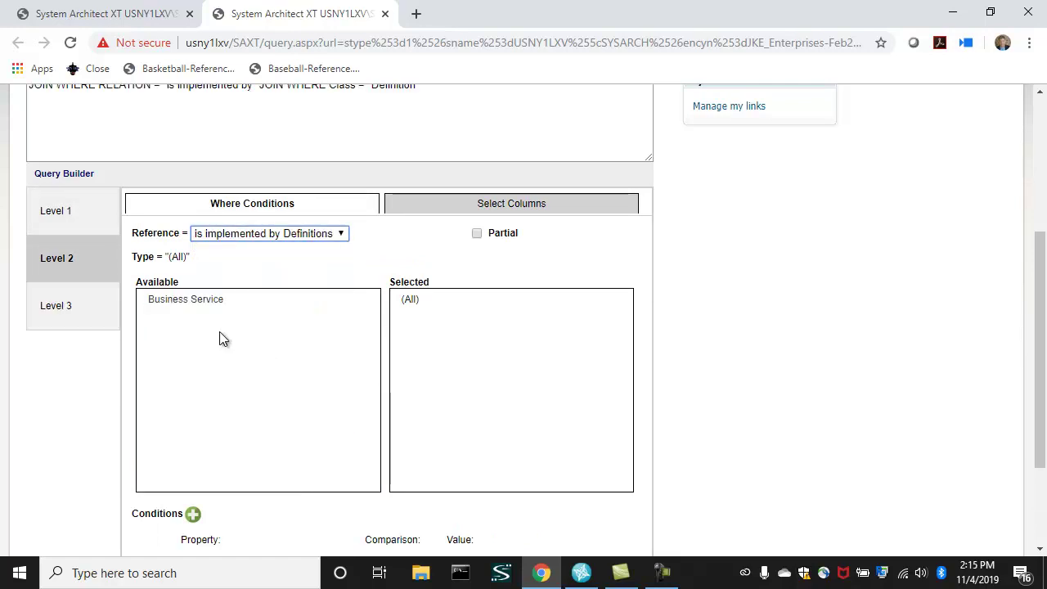
{"action": "left_click_drag", "start_coordinate": [195, 299], "coordinate": [446, 323]}
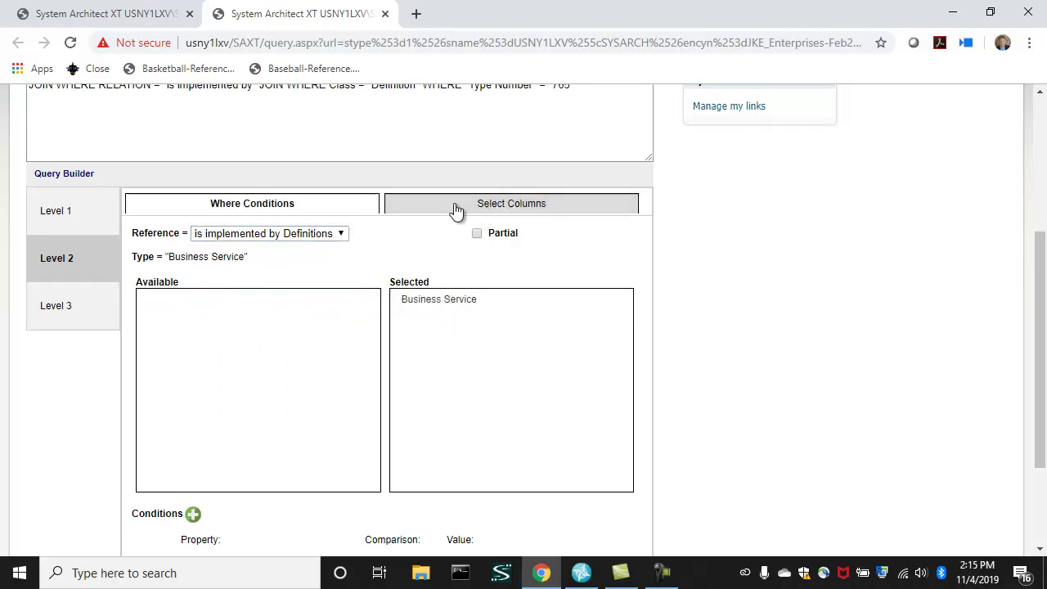
- Add level two's Name column and label it 'Business Service'
{"action": "left_click", "coordinate": [458, 206]}
{"action": "left_click_drag", "start_coordinate": [374, 297], "coordinate": [378, 392]}
{"action": "left_click_drag", "start_coordinate": [245, 400], "coordinate": [439, 378]}
{"action": "left_click", "coordinate": [345, 533]}
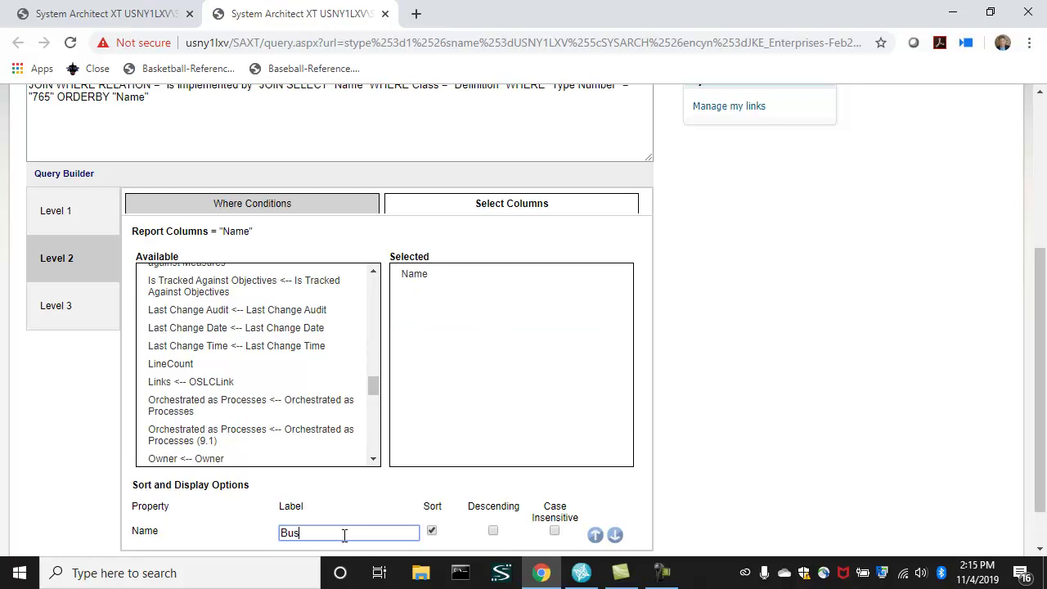
{"action": "type", "text": "Business Service"}
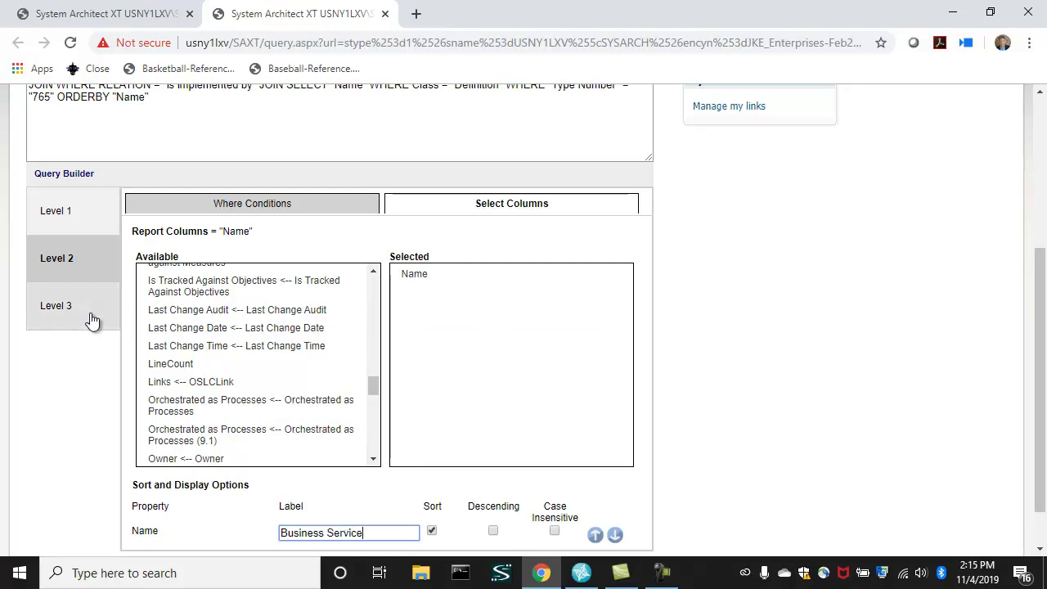
- Join level three through 'is implemented by Definitions' to Application Component definitions
{"action": "left_click", "coordinate": [90, 320]}
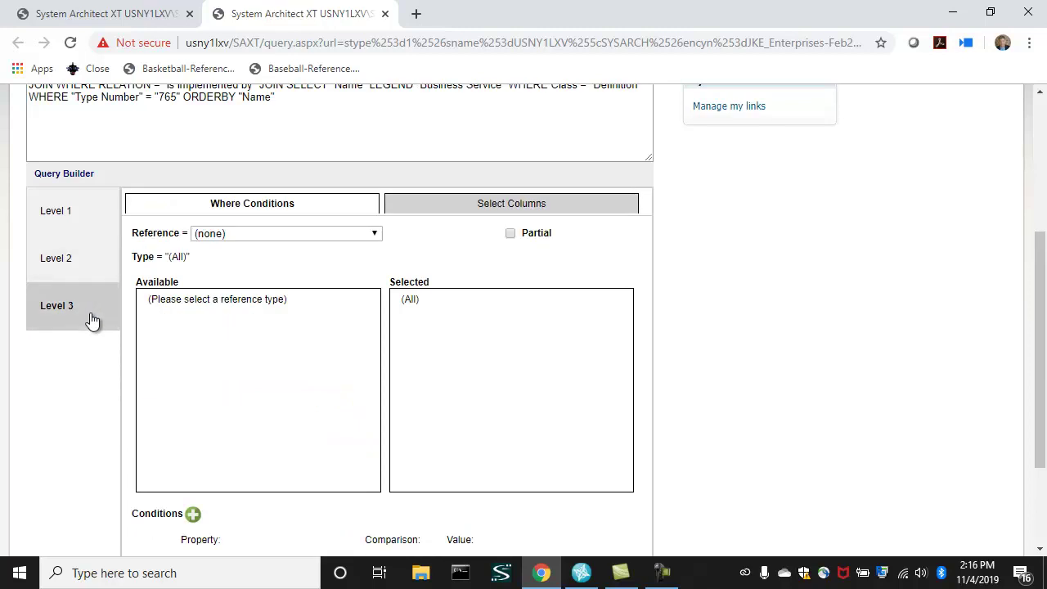
{"action": "left_click", "coordinate": [376, 236]}
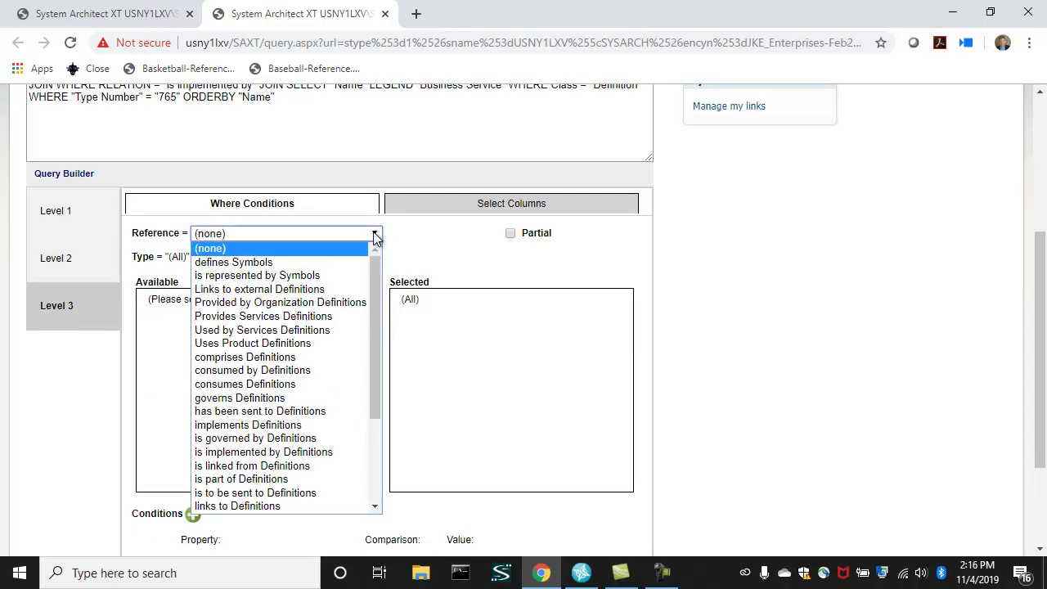
{"action": "left_click", "coordinate": [278, 452]}
{"action": "left_click_drag", "start_coordinate": [216, 303], "coordinate": [483, 306]}
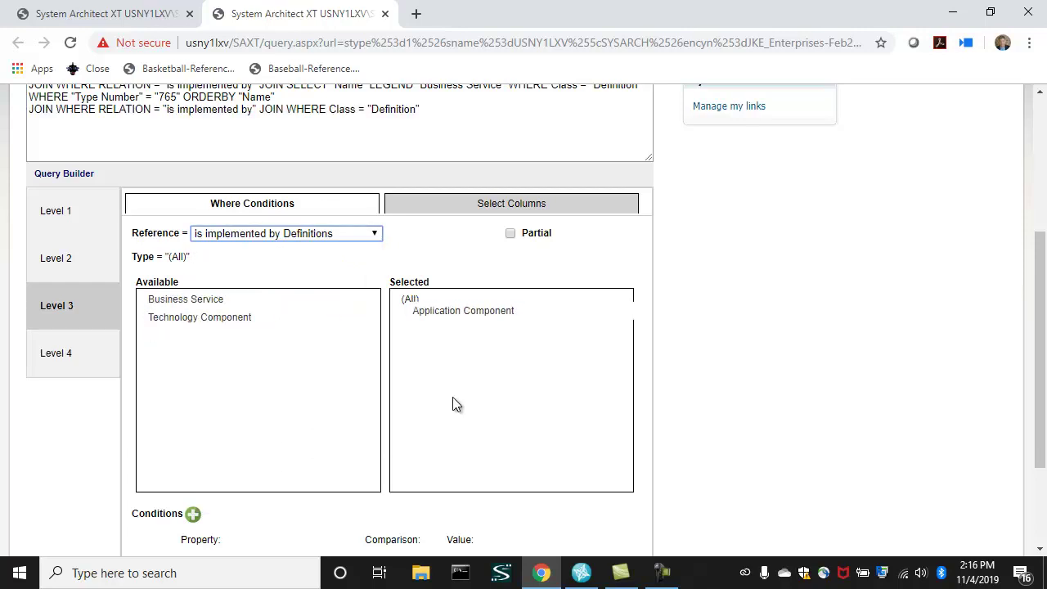
- Add level three's Name column with the label 'Application'
{"action": "left_click", "coordinate": [493, 208]}
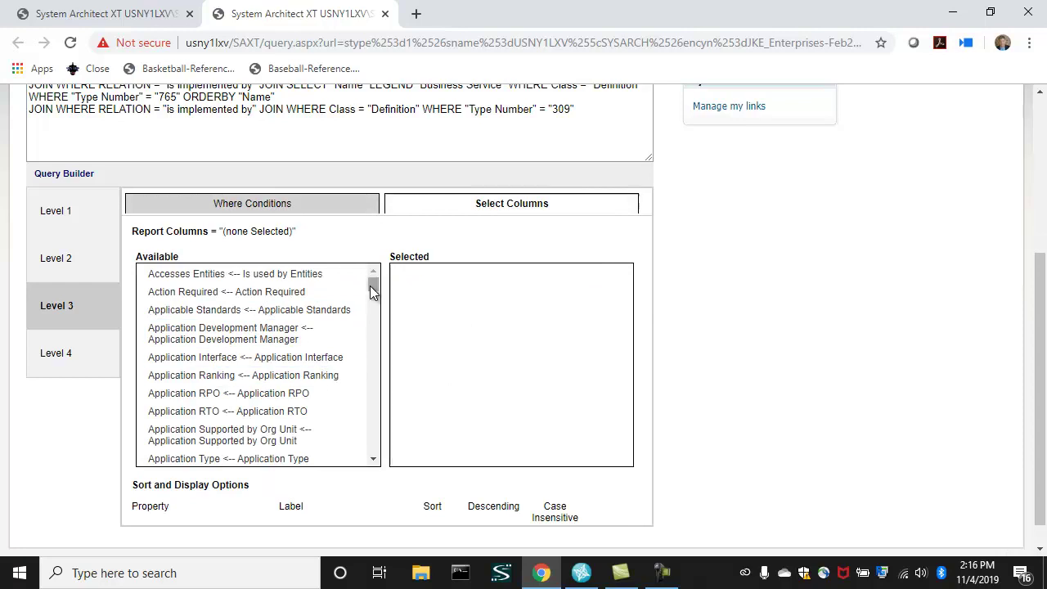
{"action": "left_click_drag", "start_coordinate": [373, 284], "coordinate": [376, 382]}
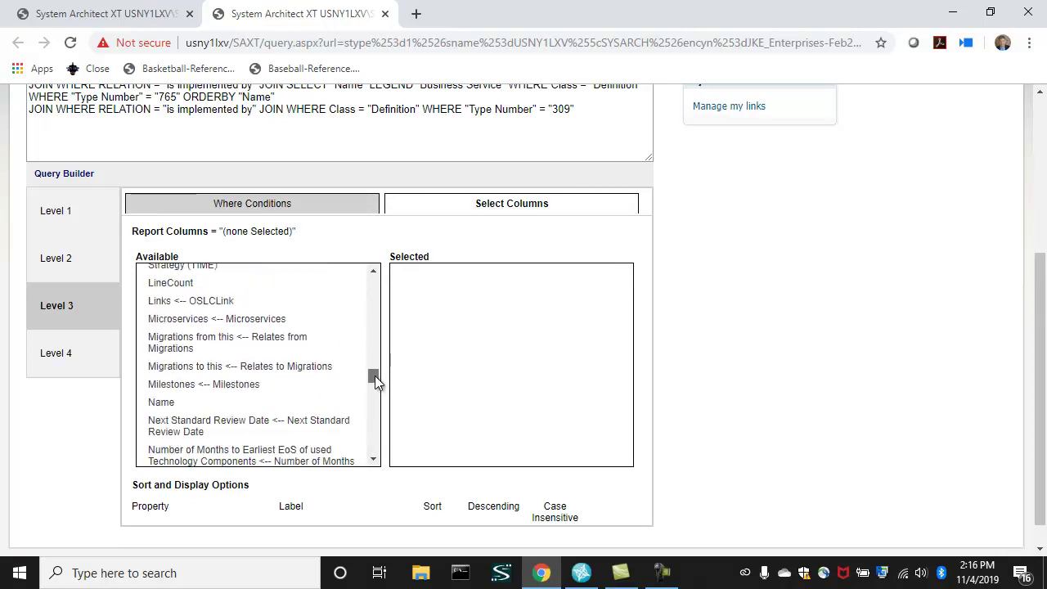
{"action": "left_click_drag", "start_coordinate": [240, 401], "coordinate": [464, 307]}
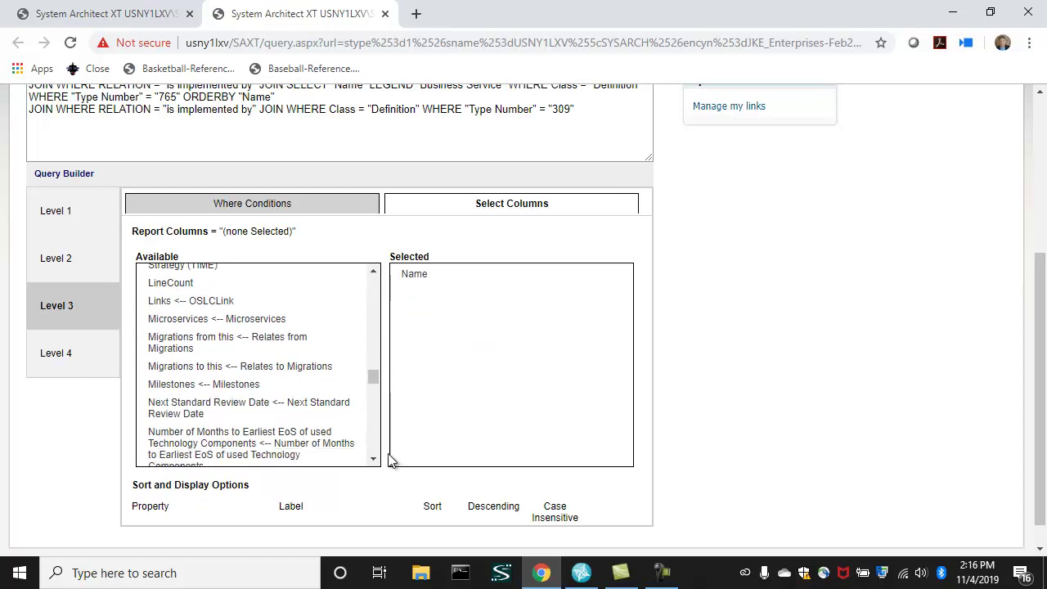
{"action": "left_click", "coordinate": [337, 533]}
{"action": "type", "text": "A"}
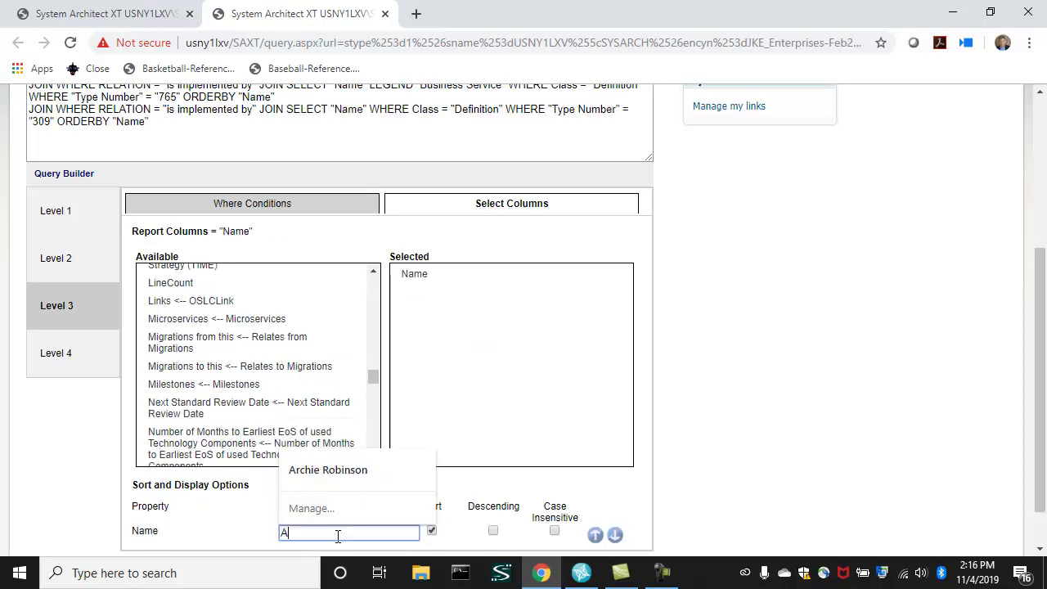
{"action": "type", "text": "pplication"}
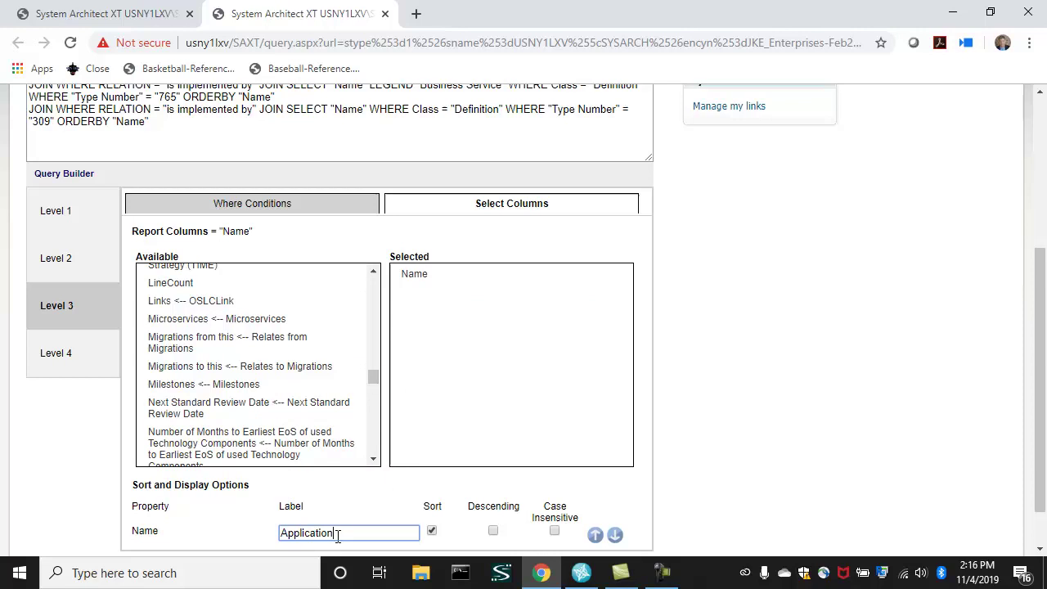
- Add Total Cost as a level three output column
{"action": "left_click_drag", "start_coordinate": [372, 383], "coordinate": [369, 411]}
{"action": "scroll", "coordinate": [315, 425], "scroll_direction": "down", "scroll_amount": 5}
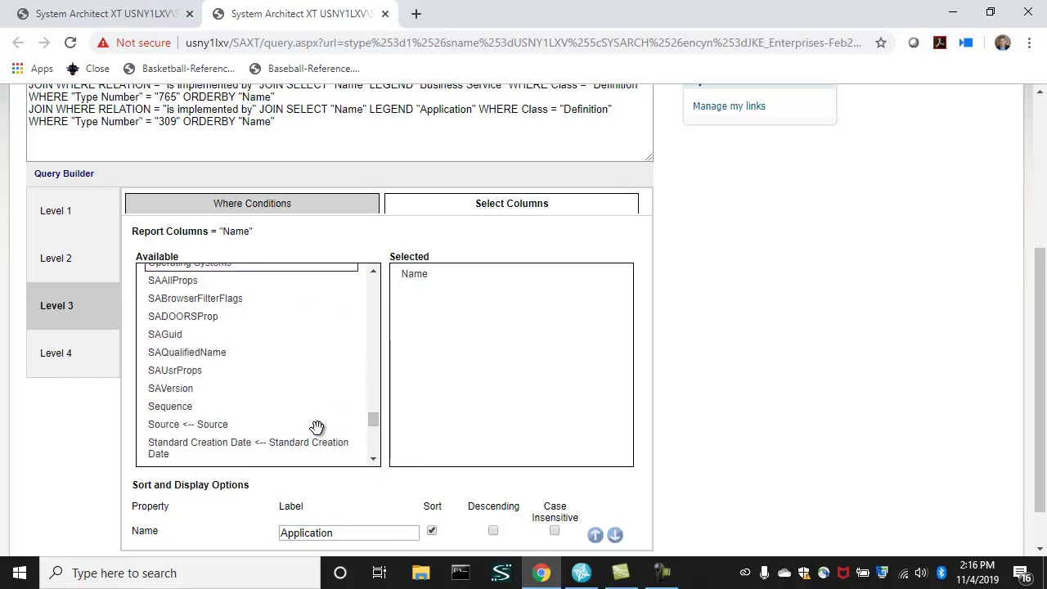
{"action": "scroll", "coordinate": [295, 419], "scroll_direction": "down", "scroll_amount": 1}
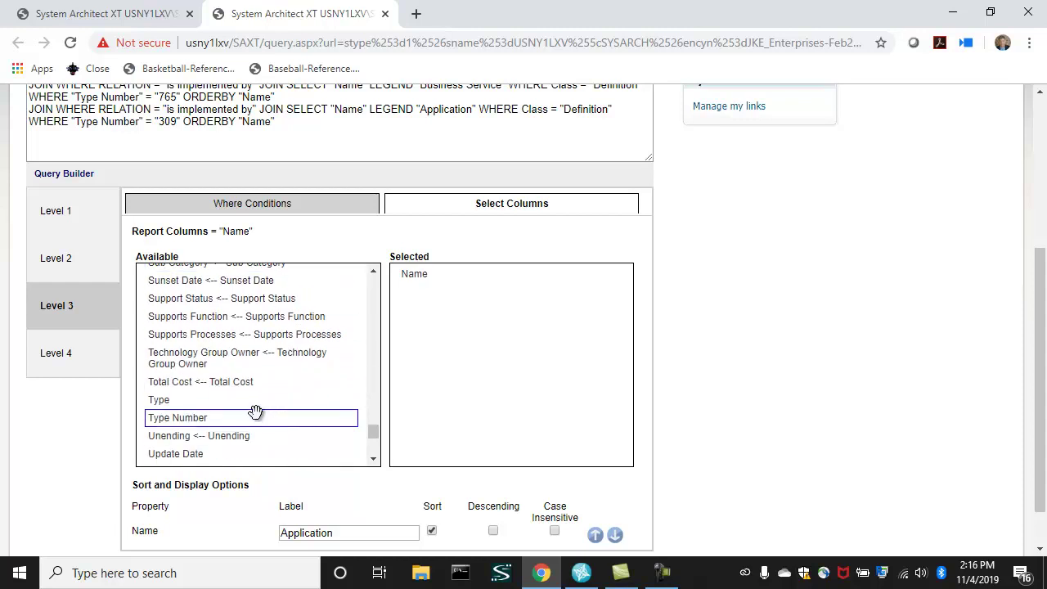
{"action": "left_click_drag", "start_coordinate": [245, 382], "coordinate": [511, 358]}
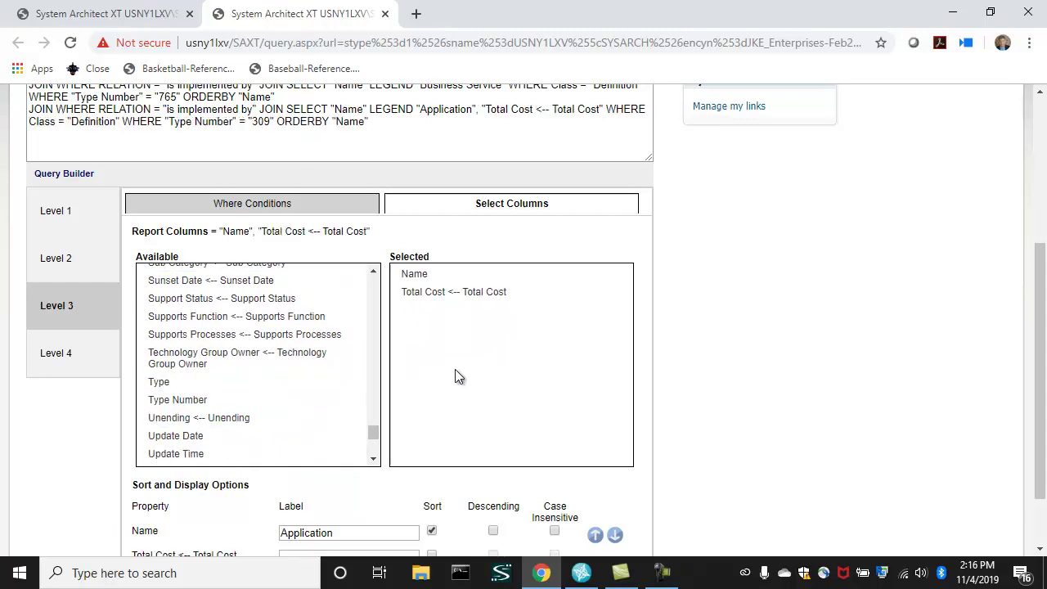
{"action": "scroll", "coordinate": [455, 369], "scroll_direction": "up", "scroll_amount": 3}
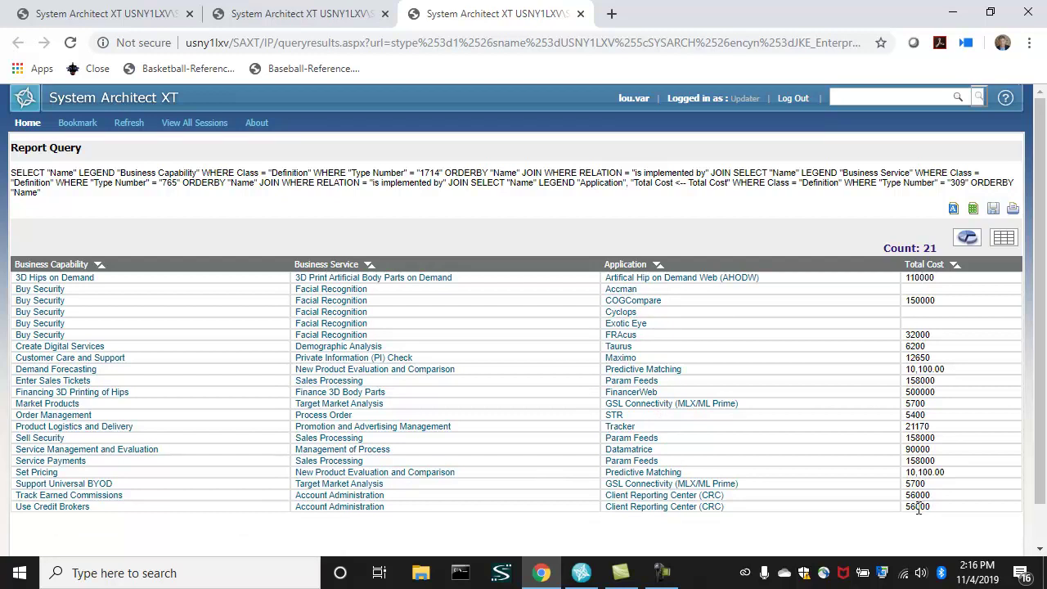
- Chart the query results, trying vertical and horizontal bar chart types
{"action": "left_click", "coordinate": [966, 238]}
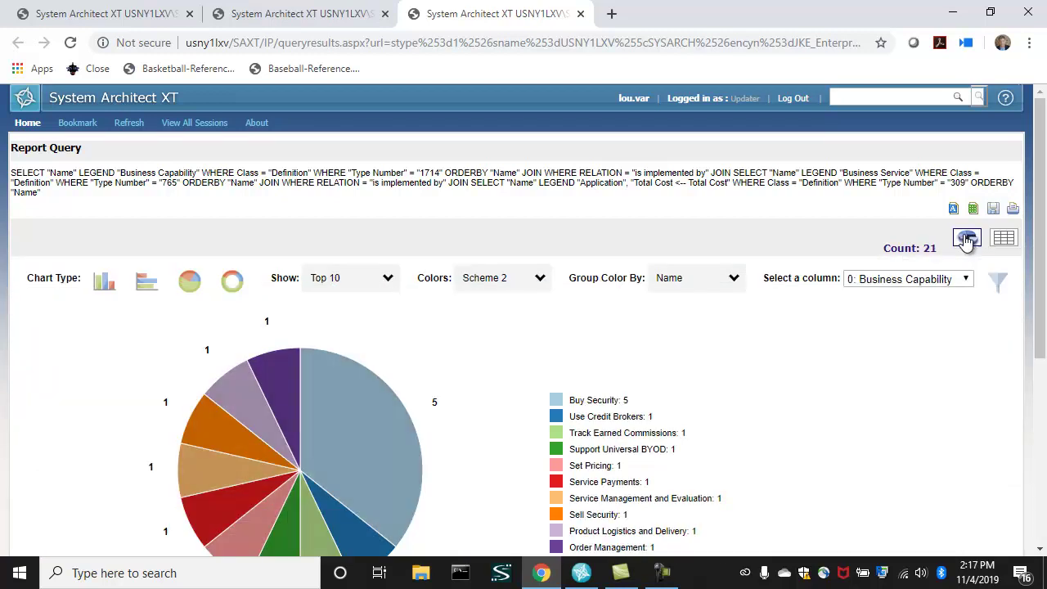
{"action": "scroll", "coordinate": [747, 386], "scroll_direction": "down", "scroll_amount": 1}
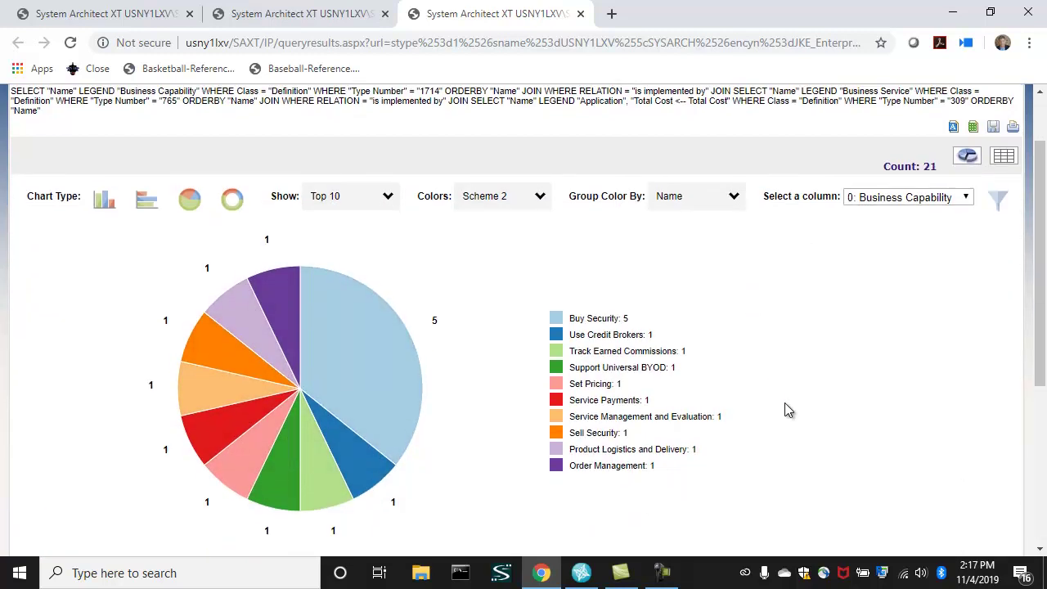
{"action": "mouse_move", "coordinate": [378, 378]}
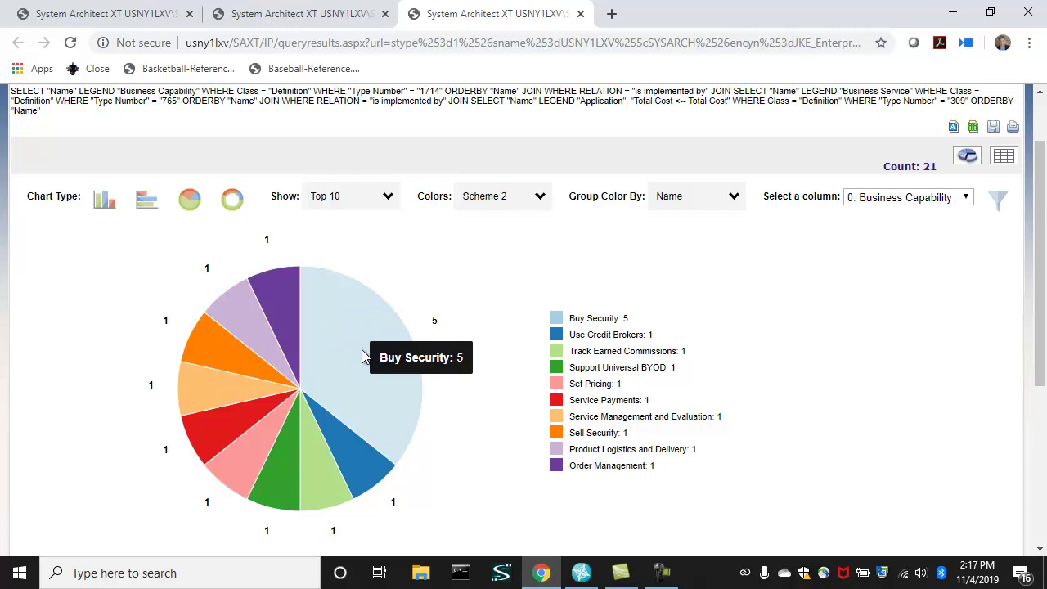
{"action": "left_click", "coordinate": [105, 200]}
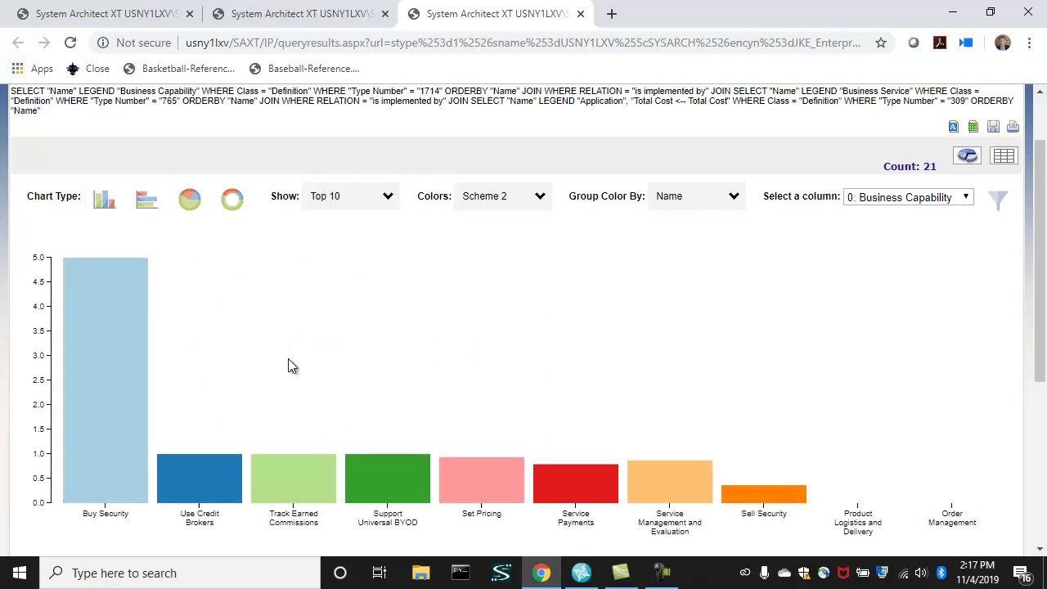
{"action": "left_click", "coordinate": [147, 201]}
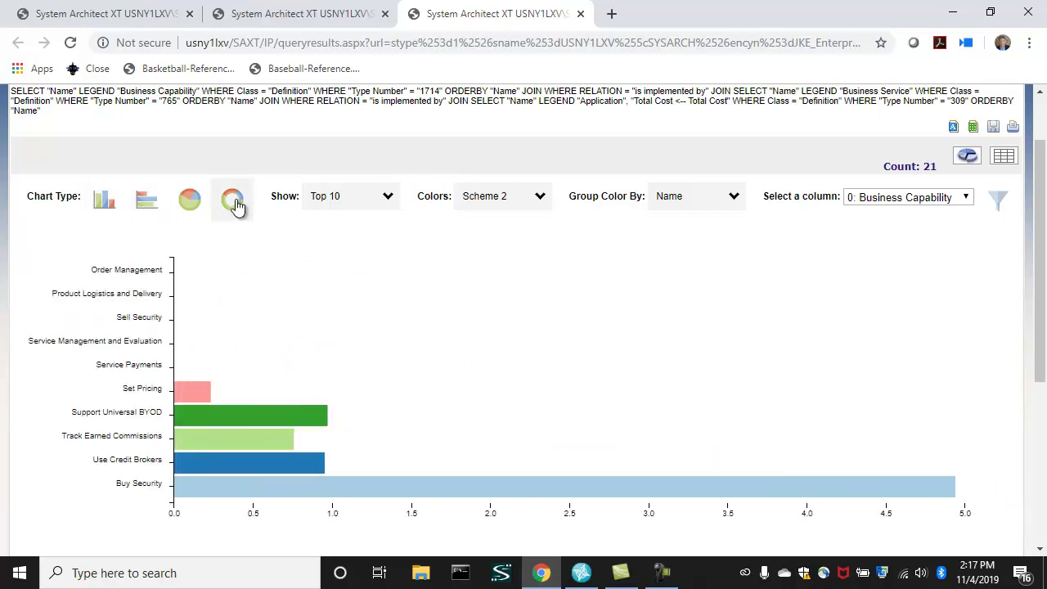
- Switch to a donut chart and pull out the Buy Security slice
{"action": "left_click", "coordinate": [232, 199]}
{"action": "mouse_move", "coordinate": [405, 426]}
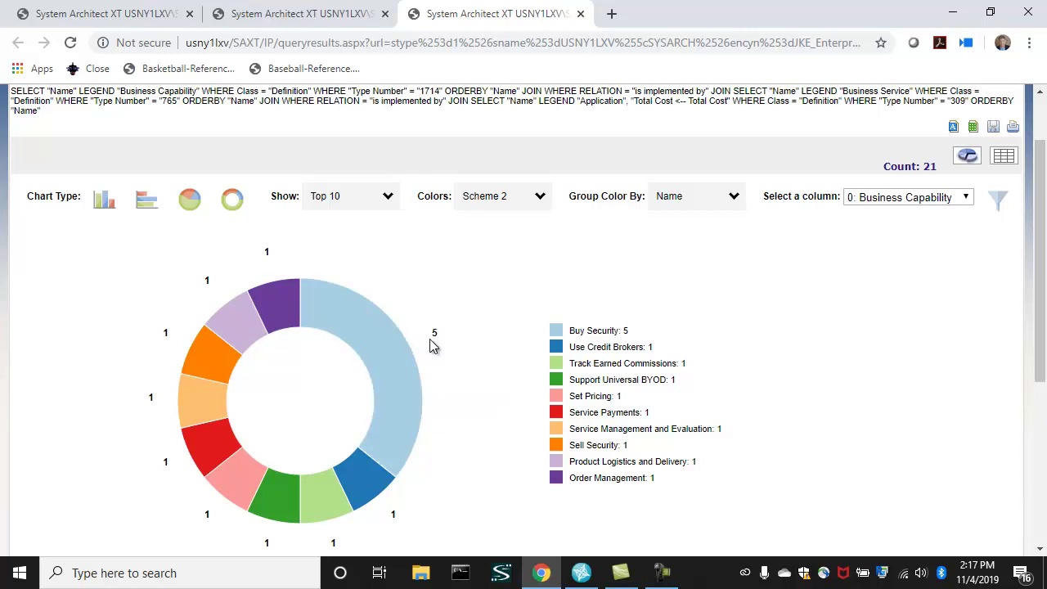
{"action": "left_click", "coordinate": [390, 352]}
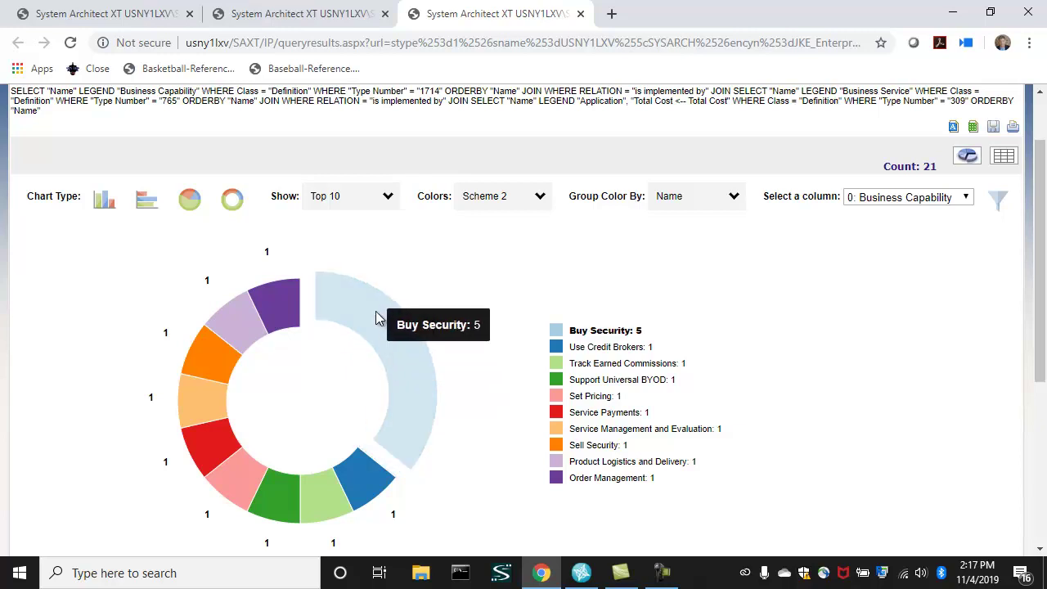
- Drill into Buy Security to review its five Facial Recognition rows, then return to the donut chart results
{"action": "left_click", "coordinate": [999, 202]}
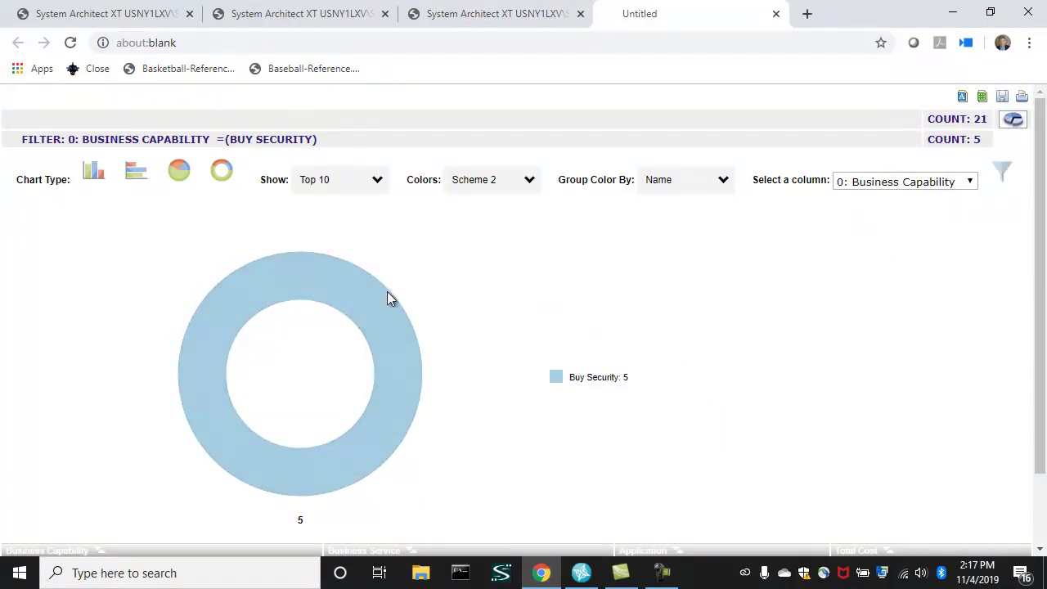
{"action": "scroll", "coordinate": [420, 428], "scroll_direction": "down", "scroll_amount": 1}
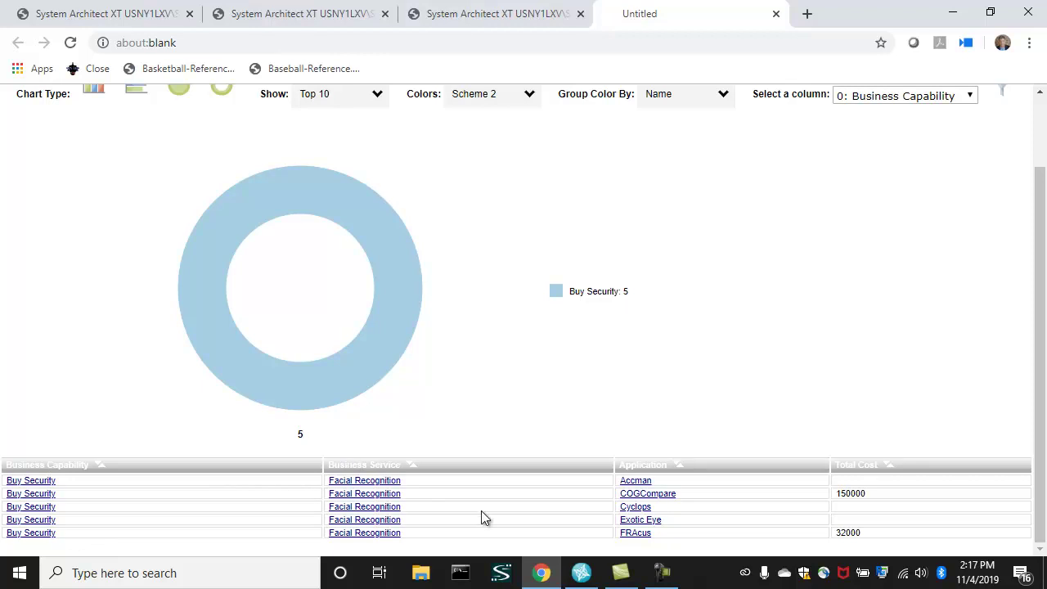
{"action": "scroll", "coordinate": [525, 446], "scroll_direction": "up", "scroll_amount": 1}
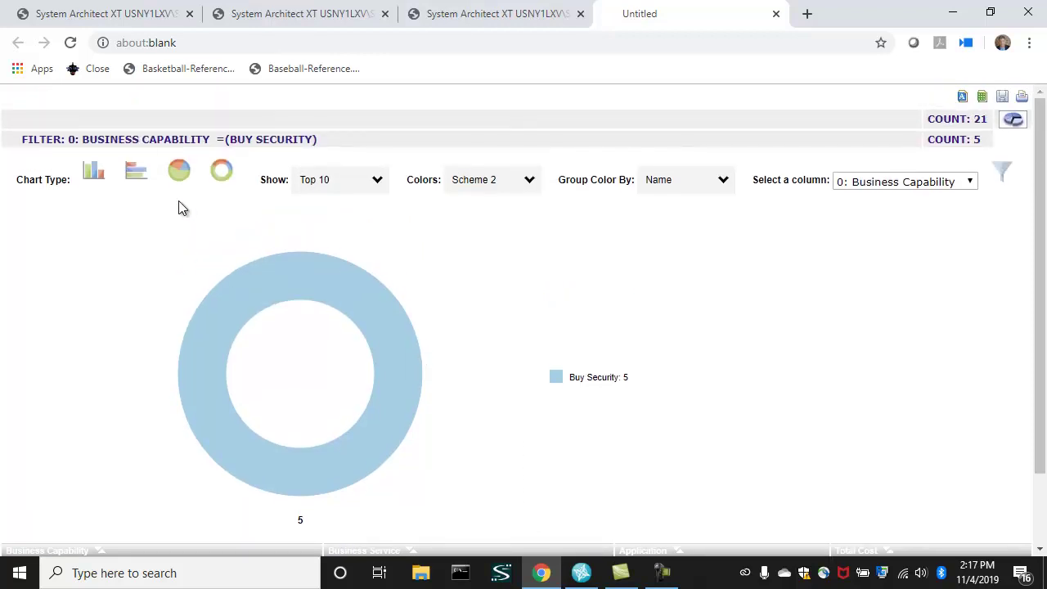
{"action": "left_click", "coordinate": [495, 14]}
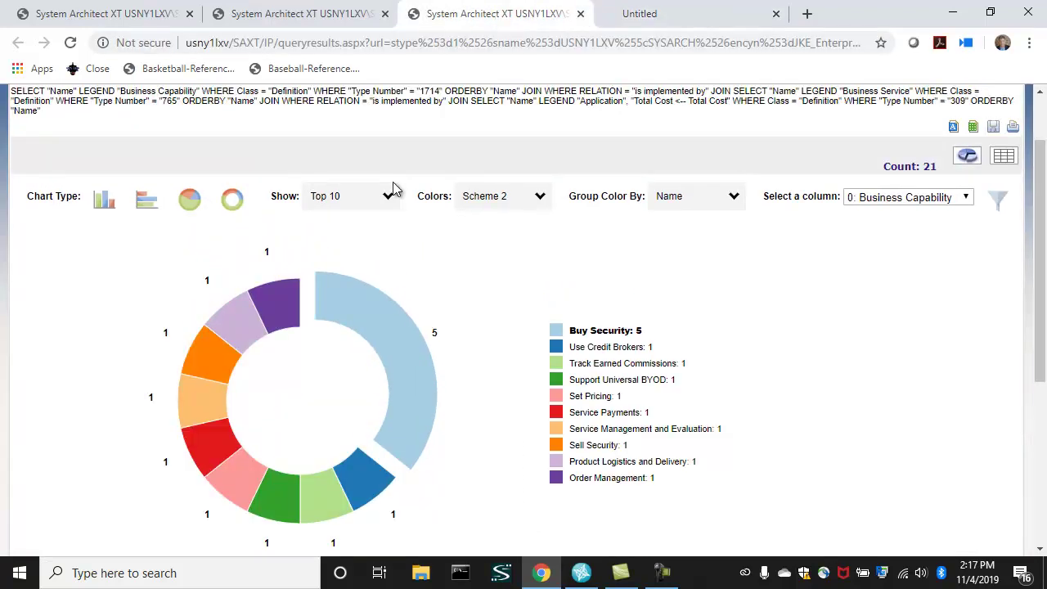
- Look over the query editing page, then go back to the Introduction home page tab
{"action": "left_click", "coordinate": [339, 15]}
{"action": "scroll", "coordinate": [377, 377], "scroll_direction": "down", "scroll_amount": 2}
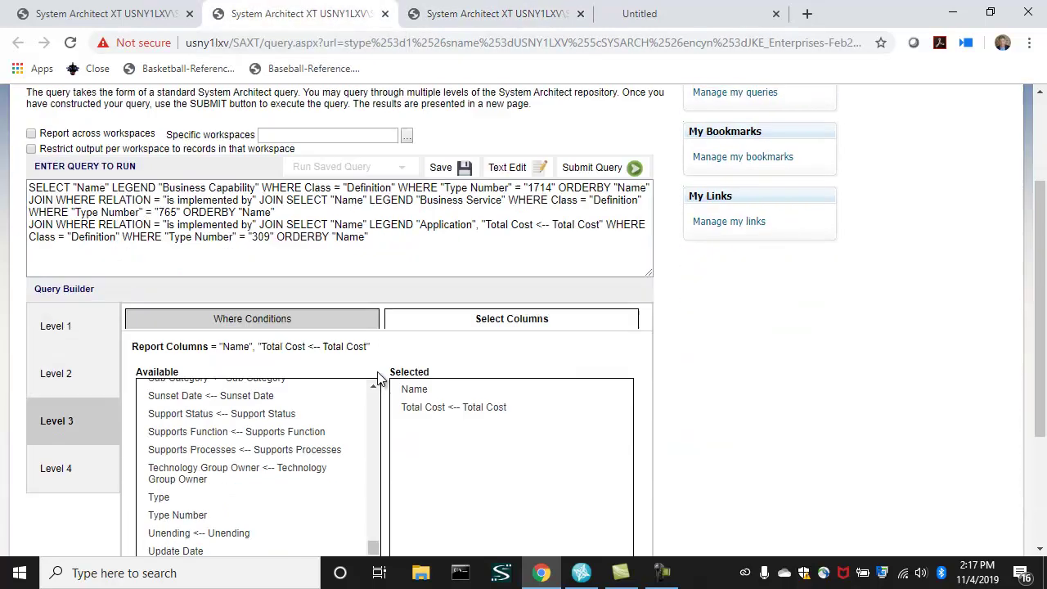
{"action": "scroll", "coordinate": [415, 384], "scroll_direction": "down", "scroll_amount": 1}
{"action": "scroll", "coordinate": [415, 385], "scroll_direction": "up", "scroll_amount": 2}
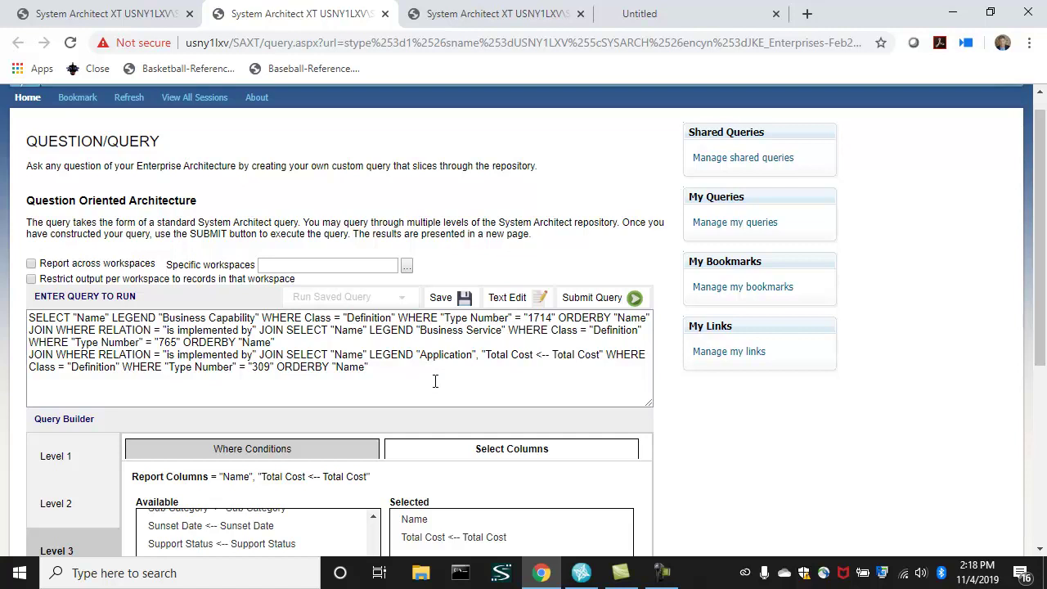
{"action": "left_click", "coordinate": [92, 17]}
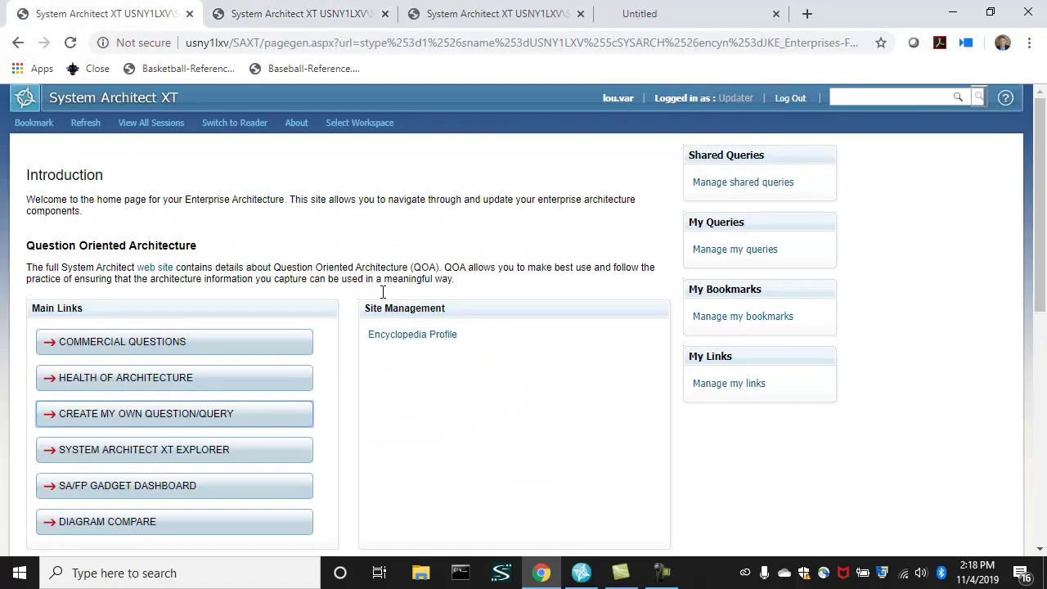